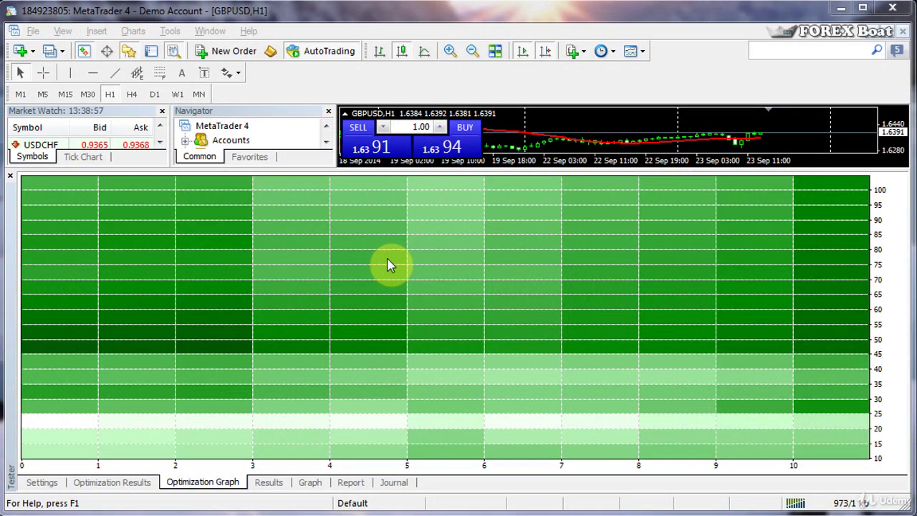
# Switch MetaTrader's Strategy Tester from the optimization graph to the Optimization Results table
pyautogui.click(394, 258)
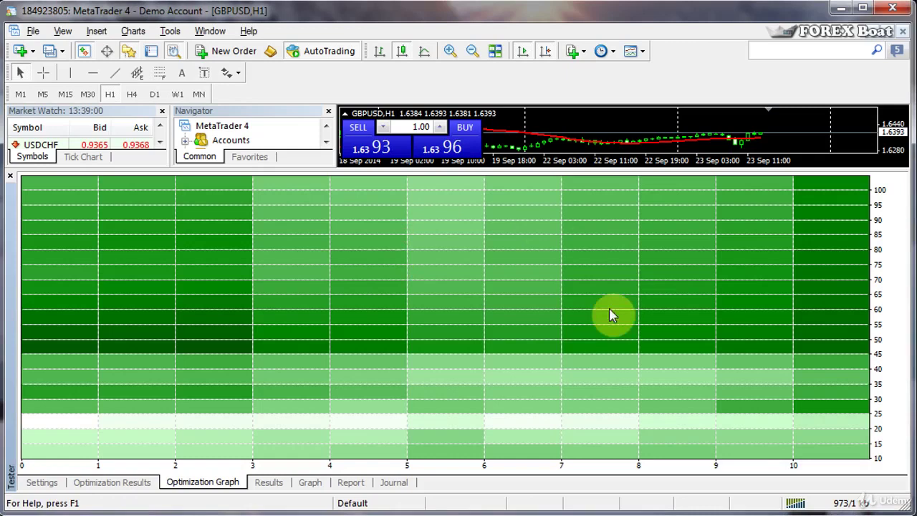
pyautogui.moveTo(521, 234)
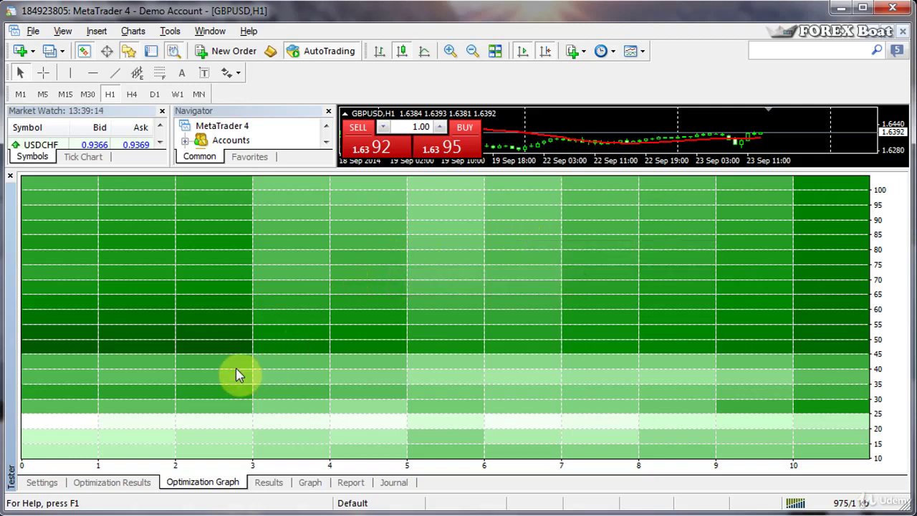
pyautogui.click(111, 484)
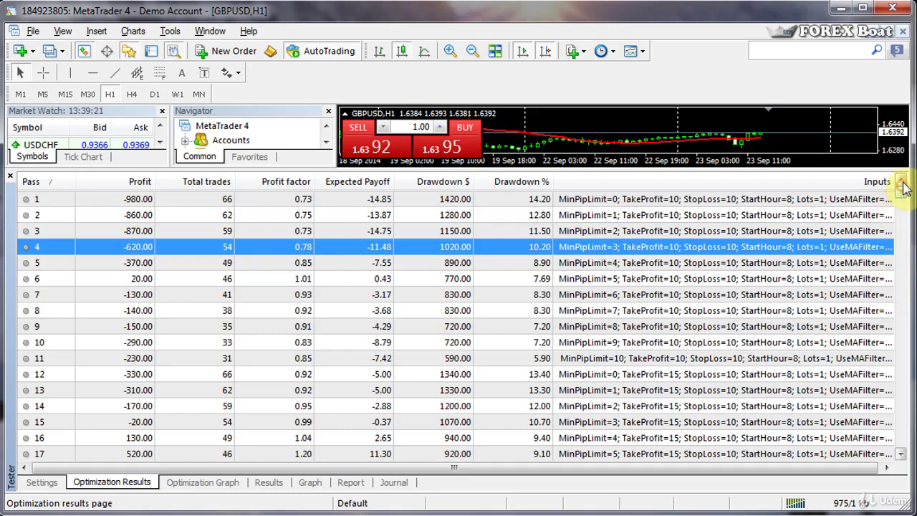
# Sort by Profit to inspect top passes 1488 and 1486, then re-sort by Pass number
pyautogui.click(120, 175)
pyautogui.click(900, 235)
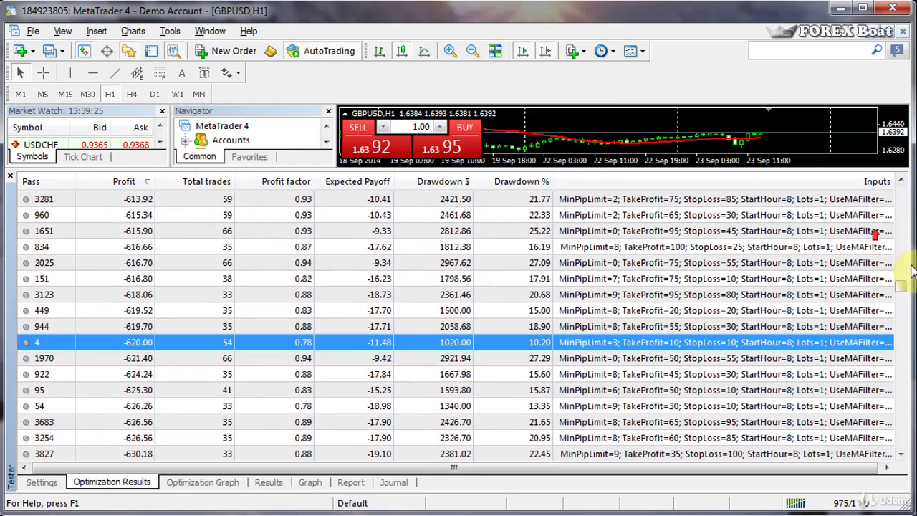
pyautogui.moveTo(900, 282); pyautogui.dragTo(900, 177)
pyautogui.click(228, 217)
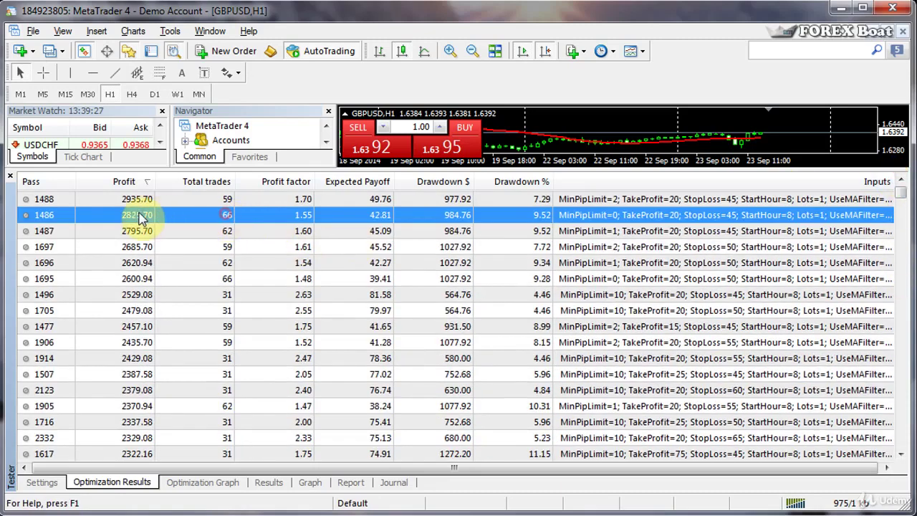
pyautogui.click(137, 201)
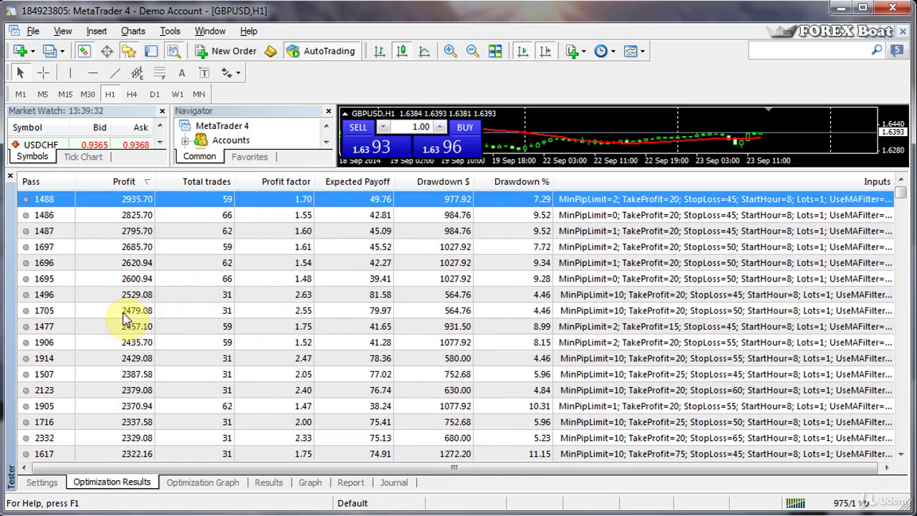
pyautogui.click(40, 183)
pyautogui.moveTo(901, 284); pyautogui.dragTo(549, 174)
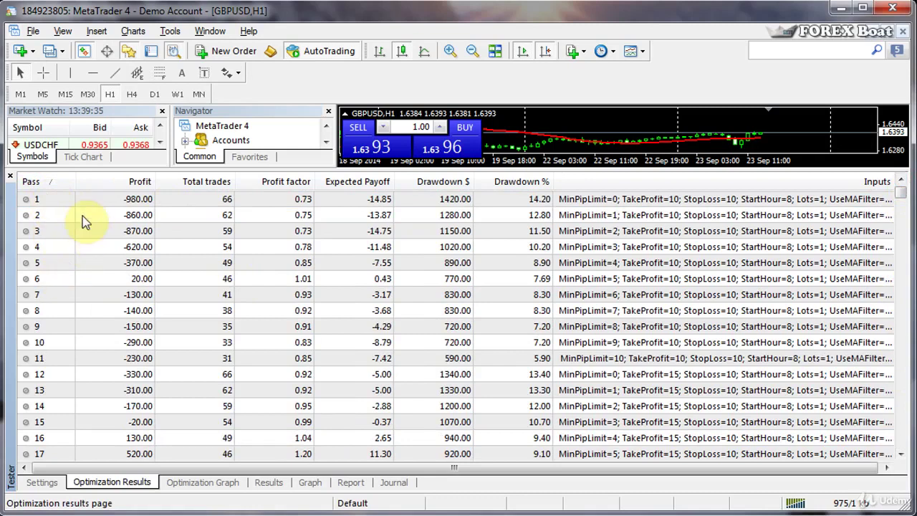
# Copy every row of the optimization results to the clipboard with Copy All
pyautogui.click(154, 263)
pyautogui.rightClick(154, 263)
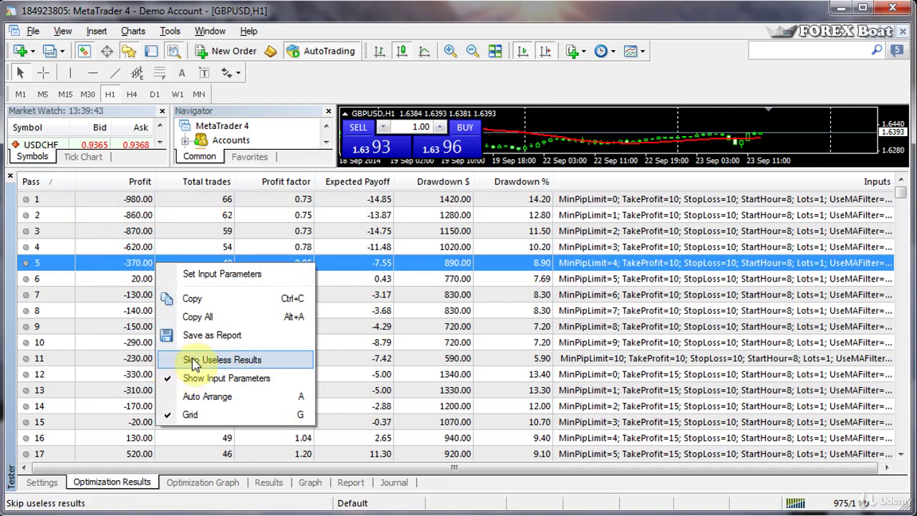
pyautogui.click(42, 308)
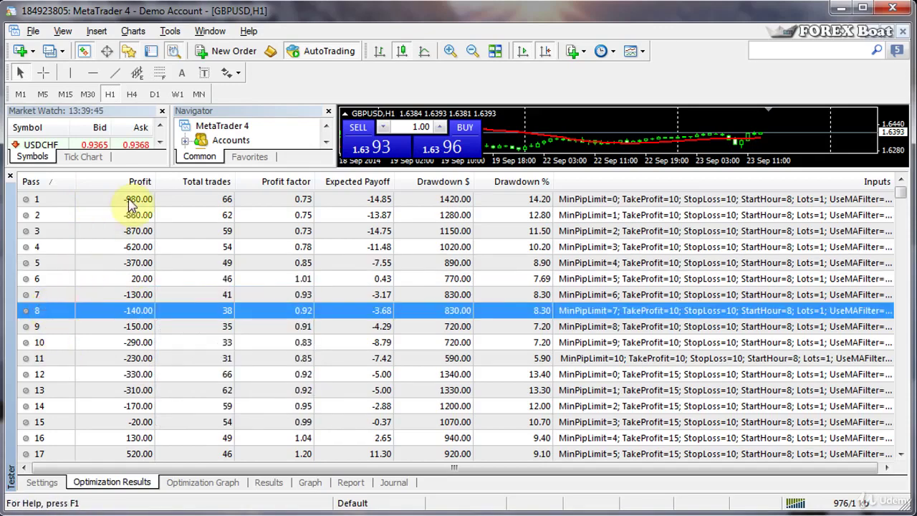
pyautogui.rightClick(154, 248)
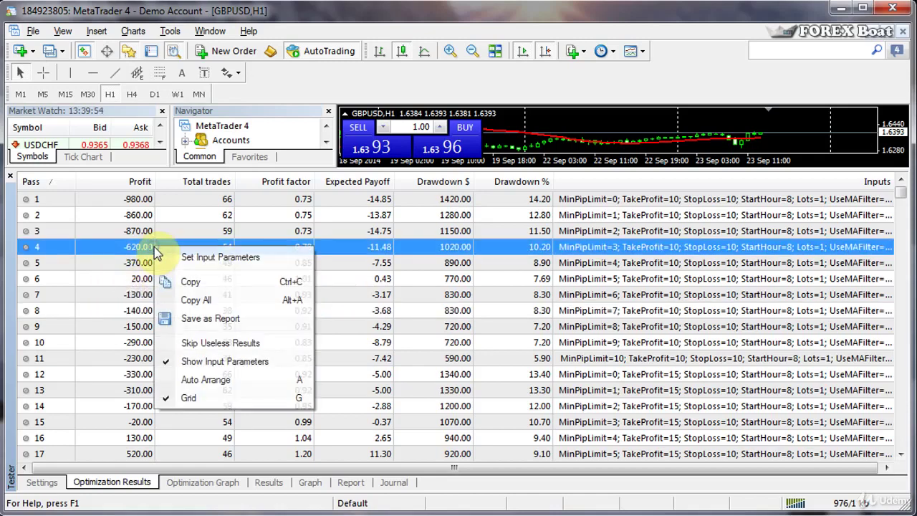
pyautogui.click(246, 301)
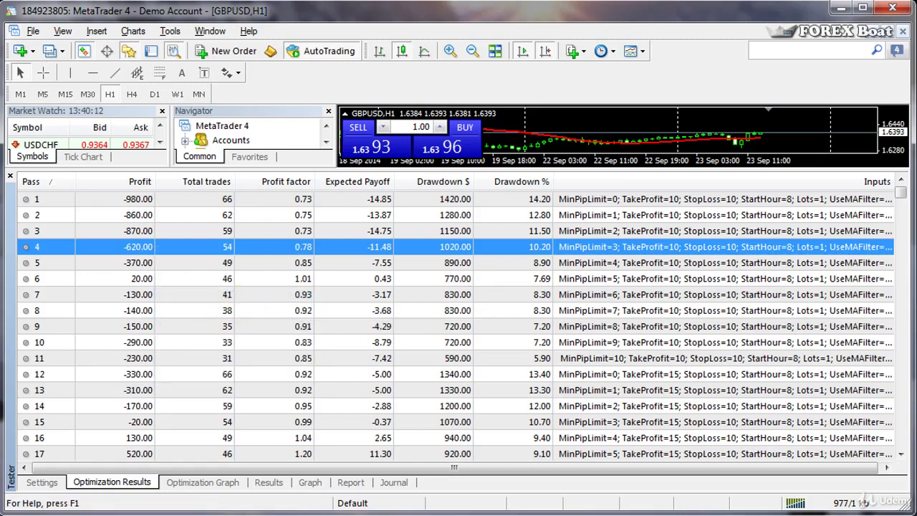
# Paste the MetaTrader results into Excel's Sheet1 at cell A1 and select row 1
pyautogui.hotkey('alt', 'Tab')
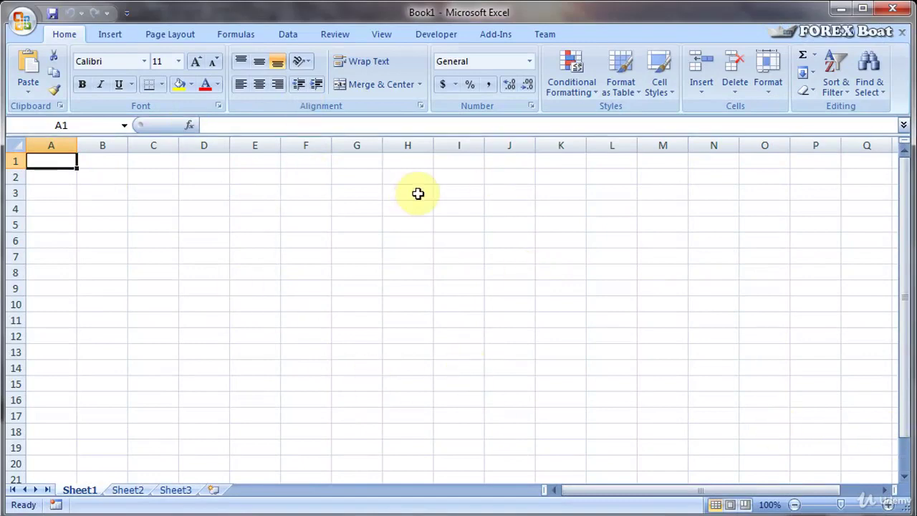
pyautogui.rightClick(54, 164)
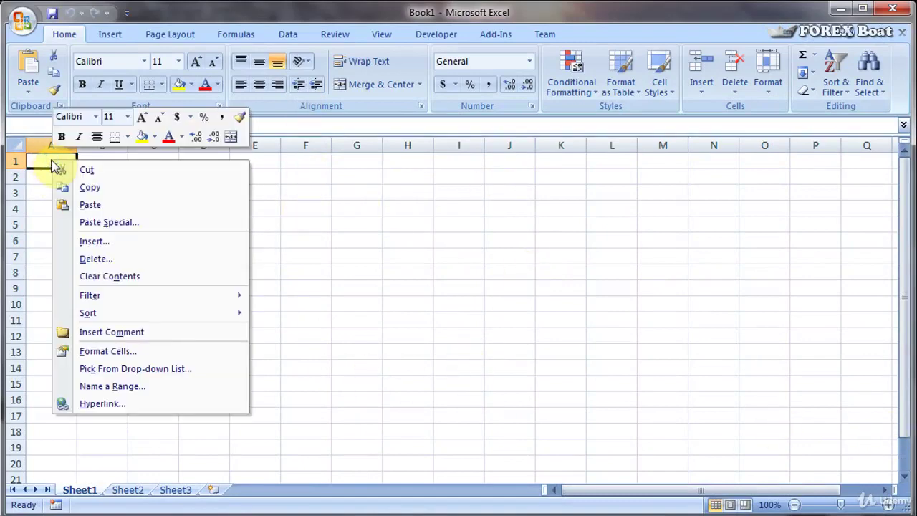
pyautogui.click(89, 205)
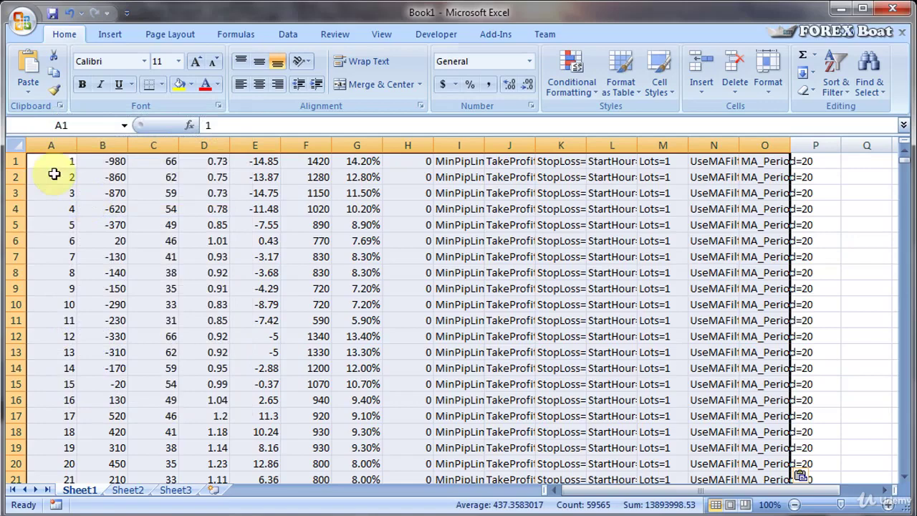
pyautogui.click(714, 336)
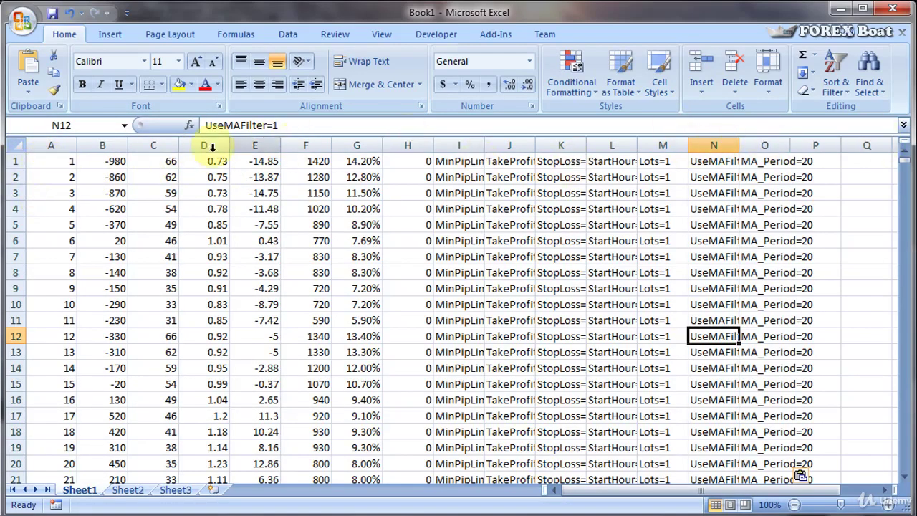
pyautogui.click(8, 162)
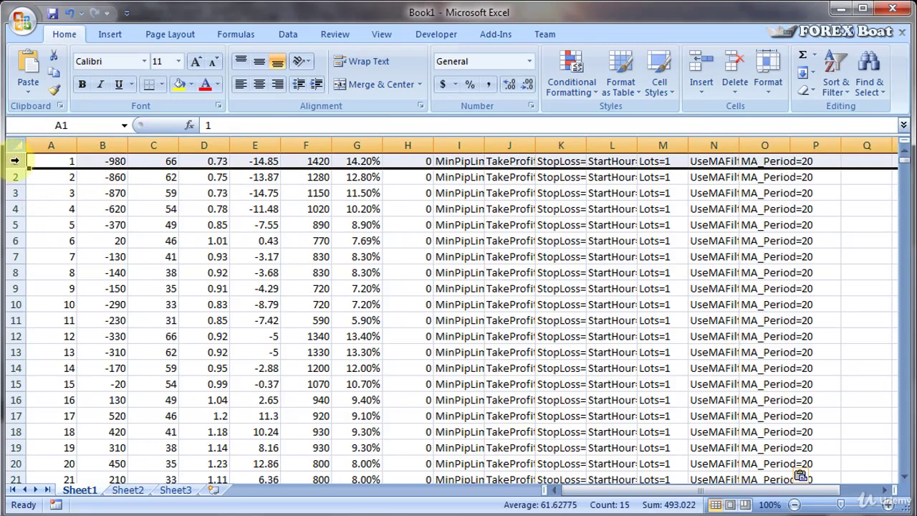
# Insert a blank row 1 above the data and shrink Excel to reveal MetaTrader's column headings
pyautogui.rightClick(14, 160)
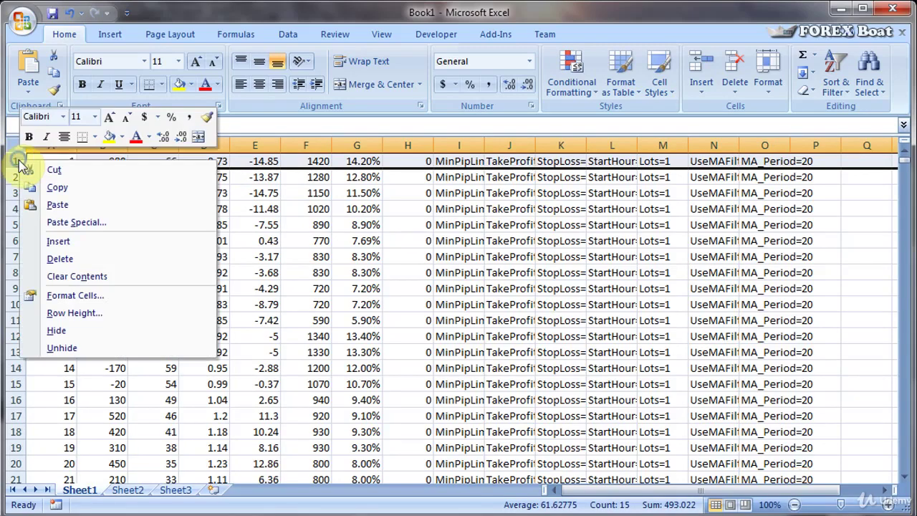
pyautogui.click(57, 242)
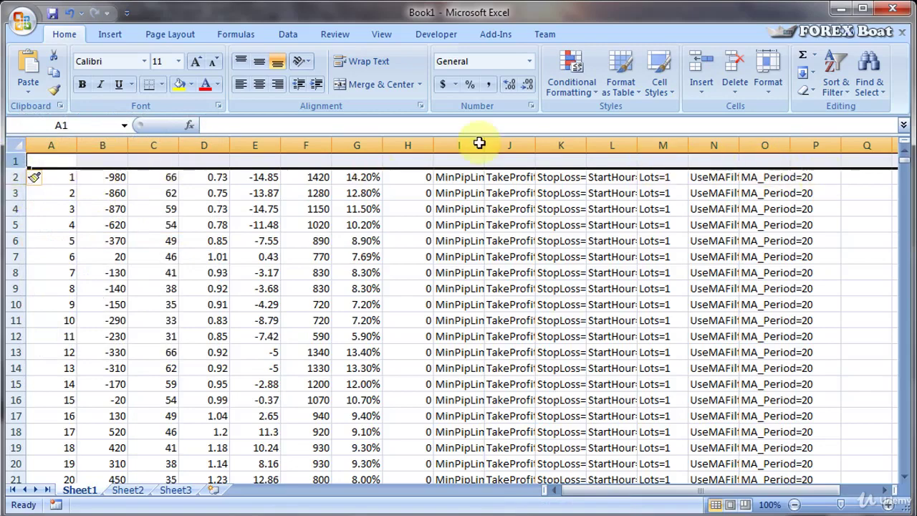
pyautogui.click(63, 162)
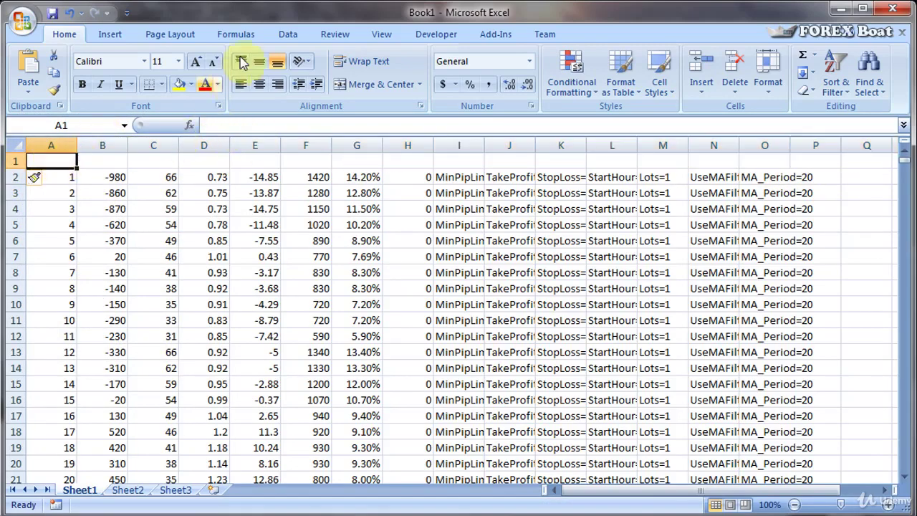
pyautogui.doubleClick(282, 7)
pyautogui.moveTo(282, 5); pyautogui.dragTo(303, 215)
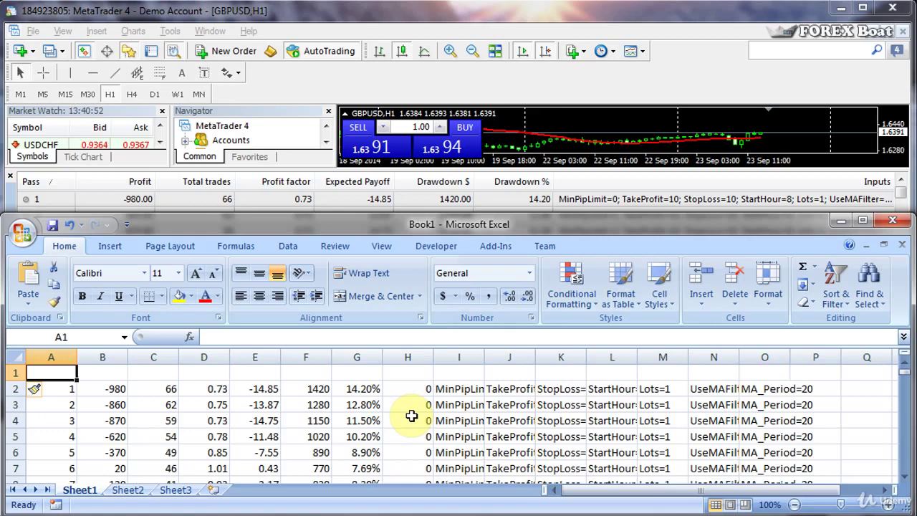
# Enter the headings Pass and Profit in row 1, then enlarge the Excel window again
pyautogui.write('Pass')
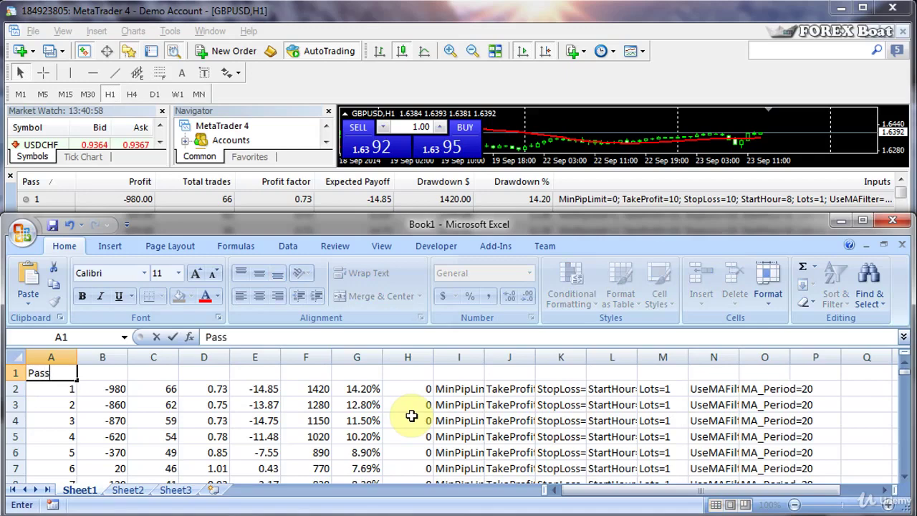
pyautogui.press('Tab')
pyautogui.write('P')
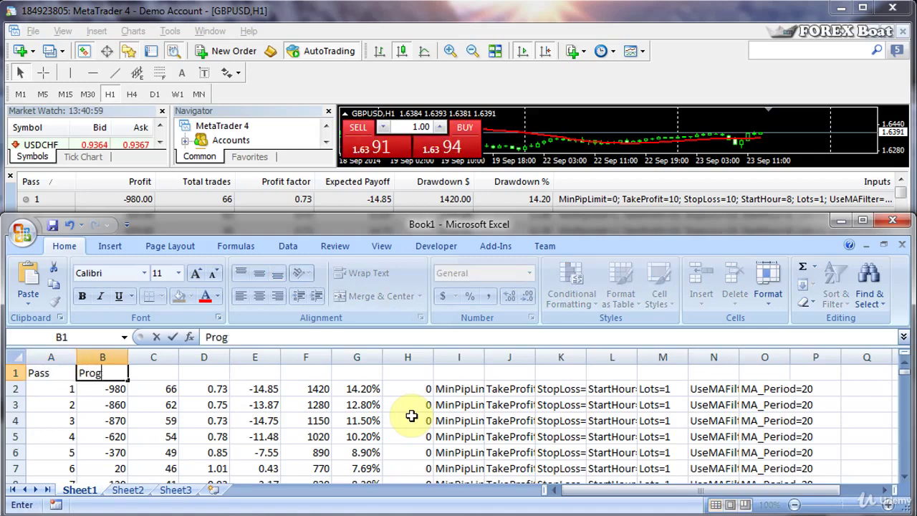
pyautogui.write('rofit')
pyautogui.press('Tab')
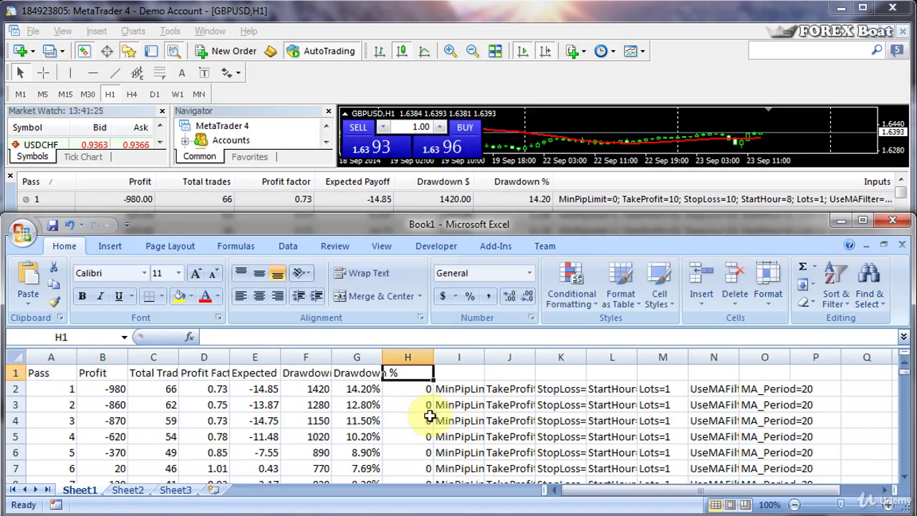
pyautogui.moveTo(432, 213); pyautogui.dragTo(431, 2)
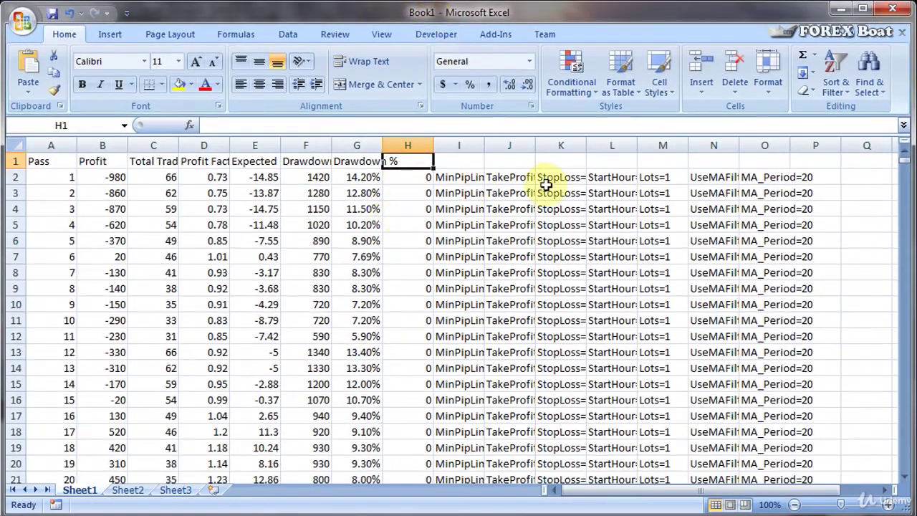
# Check the run of zeros in column H and label its header cell H1 'Empty'
pyautogui.click(436, 225)
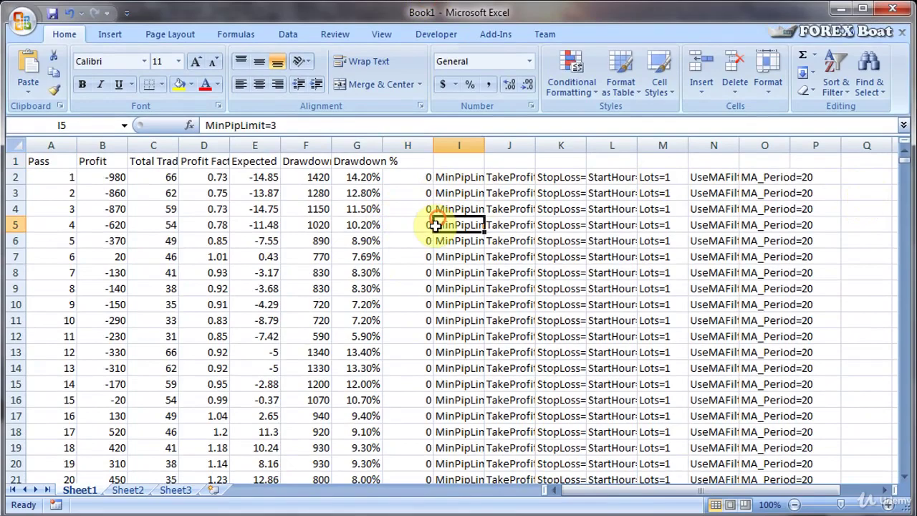
pyautogui.moveTo(420, 210); pyautogui.dragTo(401, 449)
pyautogui.moveTo(905, 158); pyautogui.dragTo(852, 129)
pyautogui.click(408, 162)
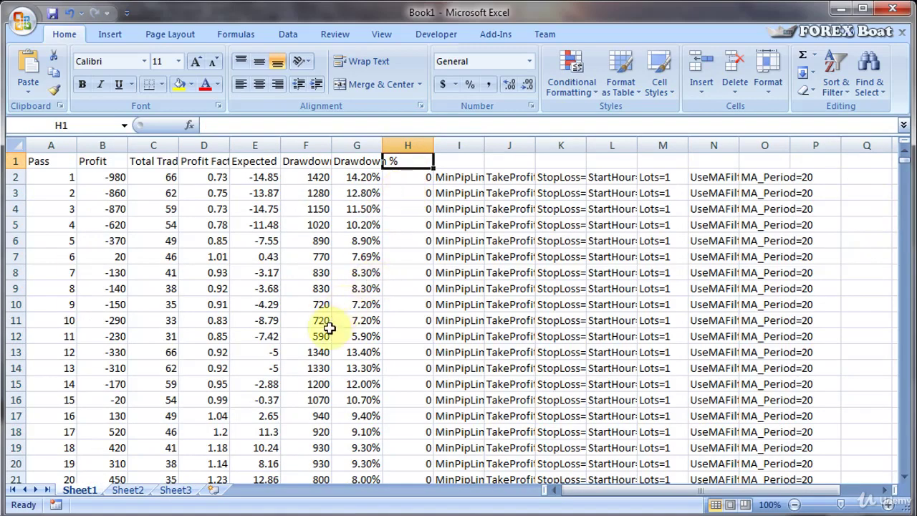
pyautogui.write('Empty')
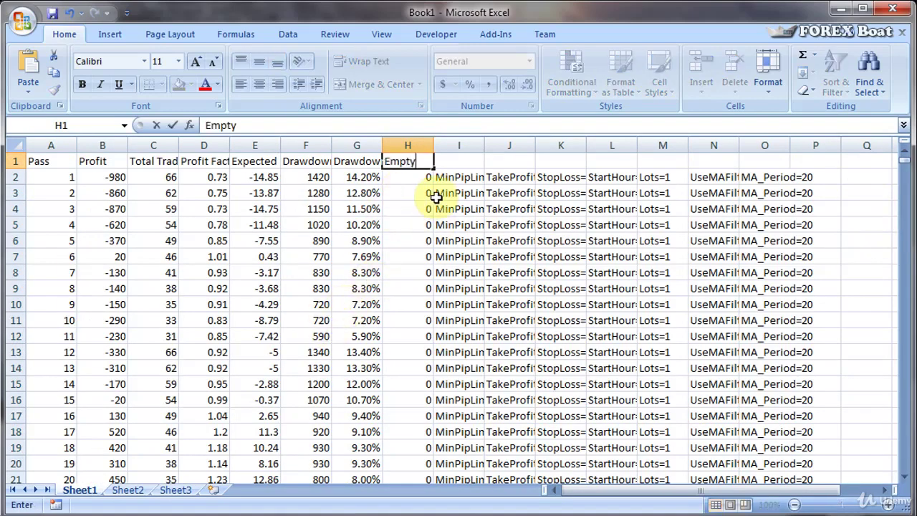
pyautogui.press('Return')
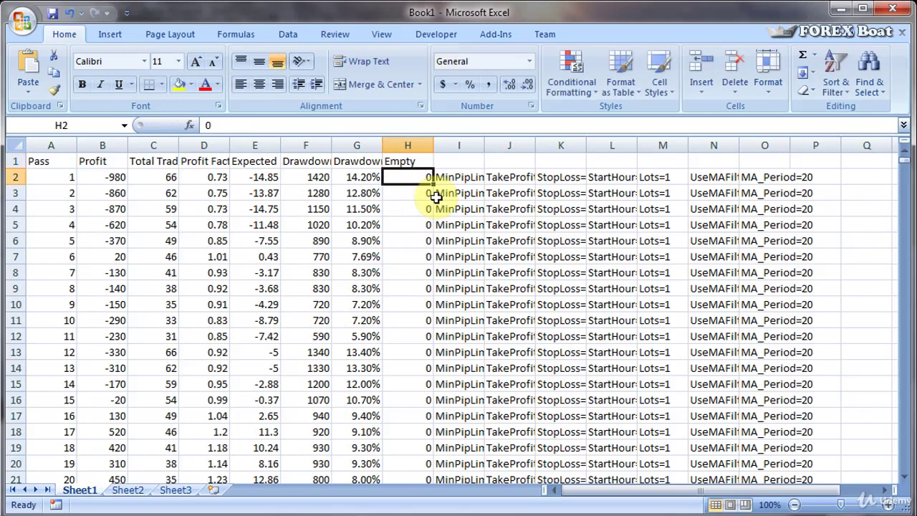
# Delete column H so the input settings follow Drawdown % directly
pyautogui.click(418, 144)
pyautogui.rightClick(416, 145)
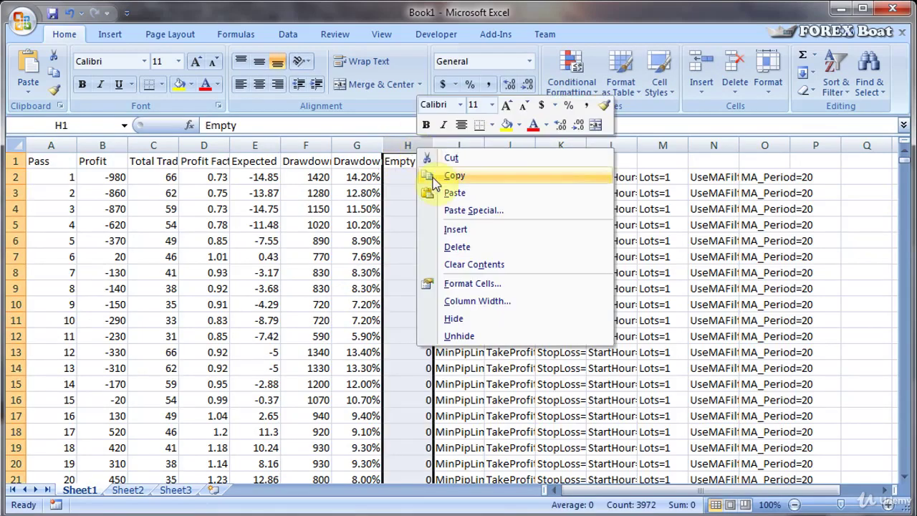
pyautogui.click(457, 247)
pyautogui.click(305, 210)
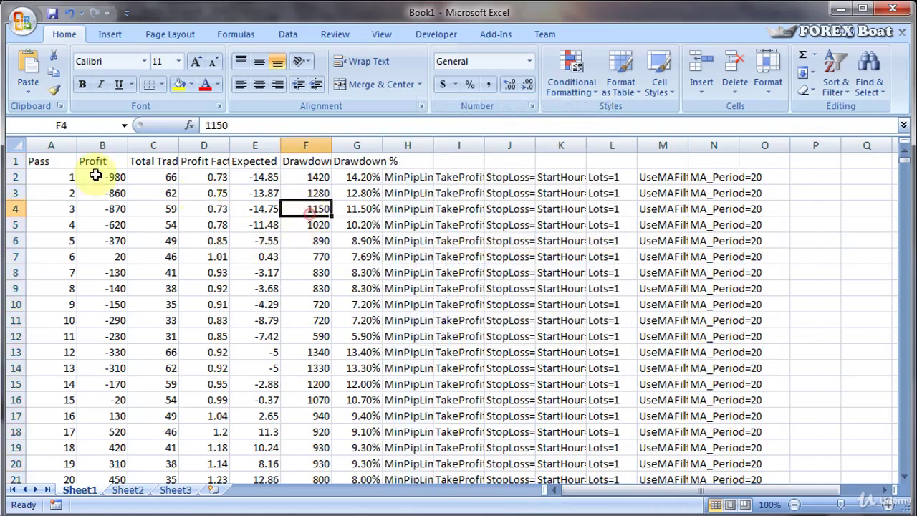
# AutoFit all sheet columns and widen them so headers and parameter values read fully
pyautogui.click(13, 145)
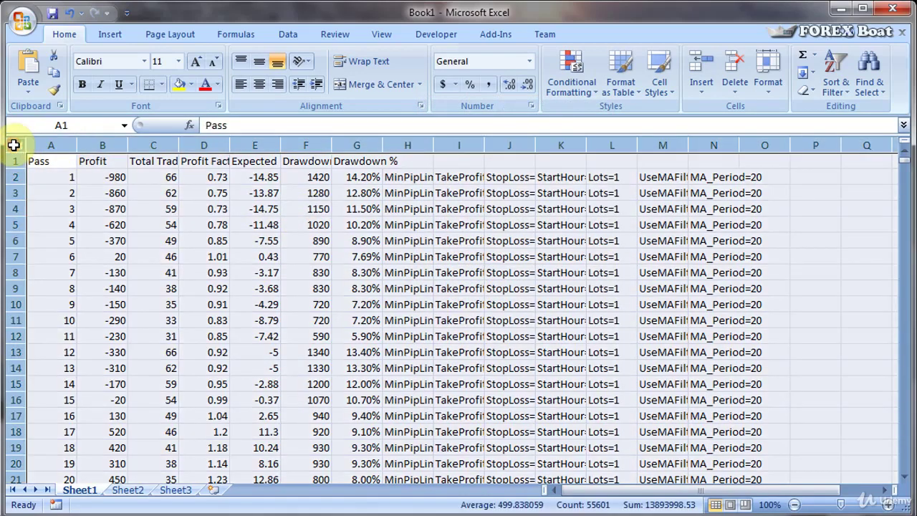
pyautogui.doubleClick(76, 145)
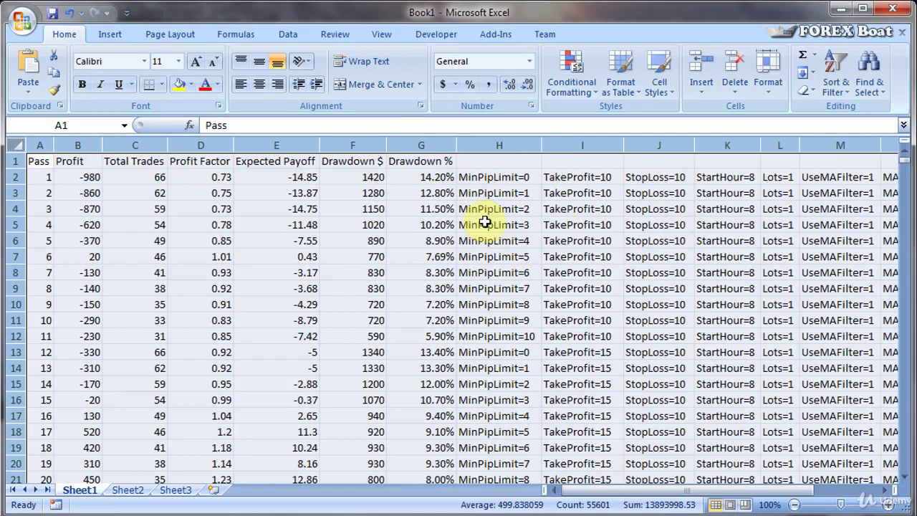
pyautogui.click(439, 210)
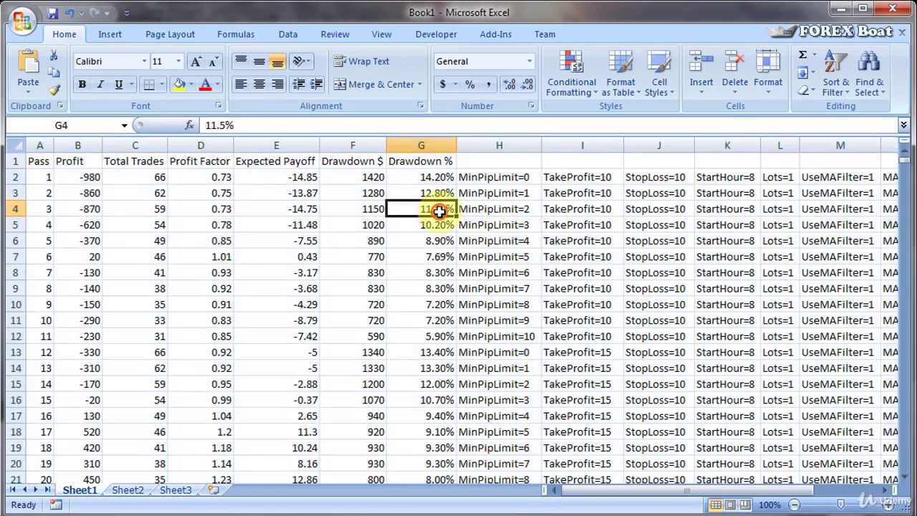
pyautogui.moveTo(54, 144); pyautogui.dragTo(87, 145)
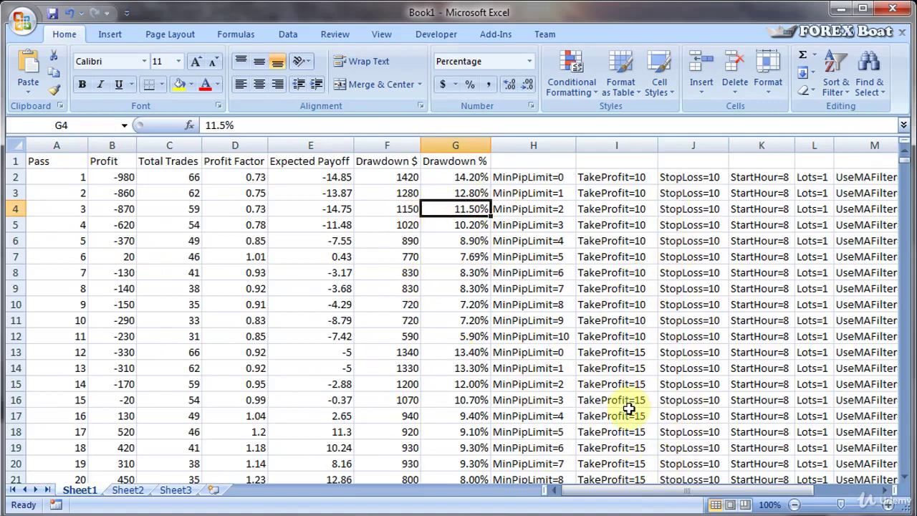
pyautogui.moveTo(645, 493); pyautogui.dragTo(726, 488)
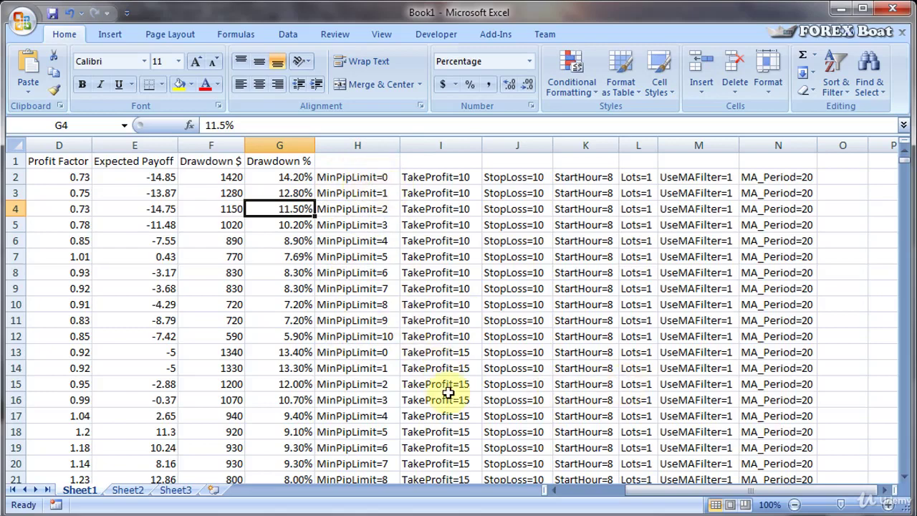
pyautogui.moveTo(358, 163); pyautogui.dragTo(774, 139)
pyautogui.moveTo(348, 180); pyautogui.dragTo(774, 406)
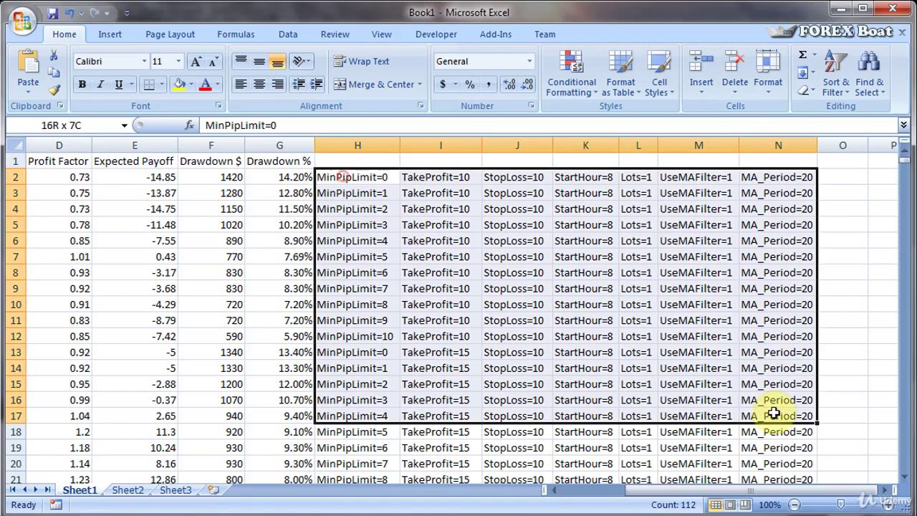
pyautogui.click(426, 352)
pyautogui.moveTo(287, 166); pyautogui.dragTo(73, 405)
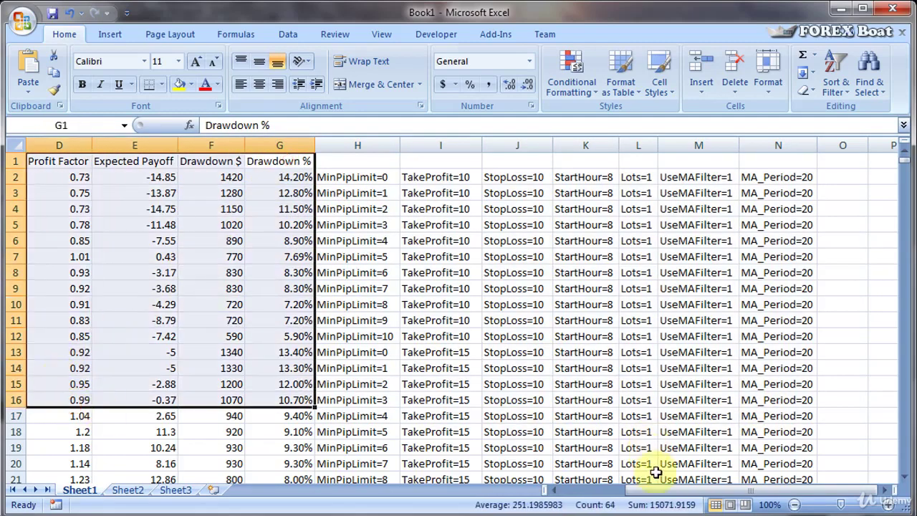
pyautogui.moveTo(662, 493); pyautogui.dragTo(645, 493)
pyautogui.click(384, 382)
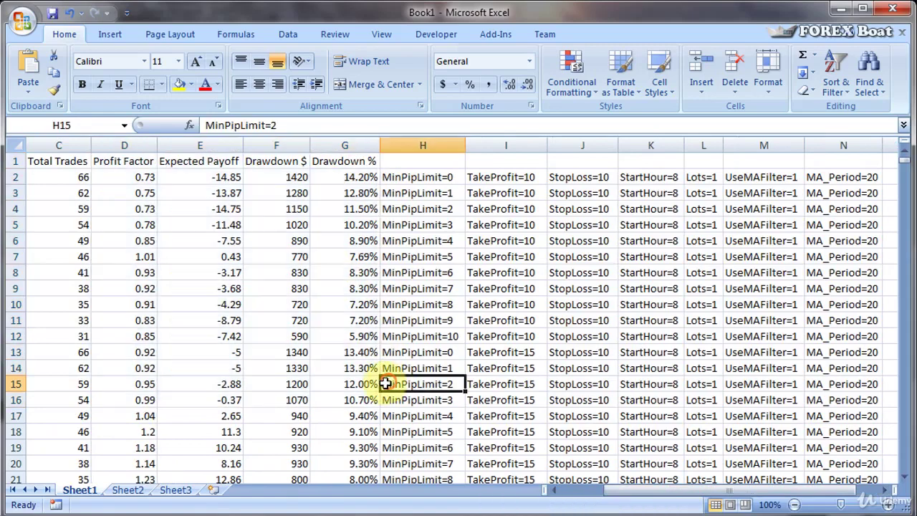
pyautogui.moveTo(152, 162); pyautogui.dragTo(322, 159)
pyautogui.moveTo(112, 197); pyautogui.dragTo(384, 416)
pyautogui.click(293, 368)
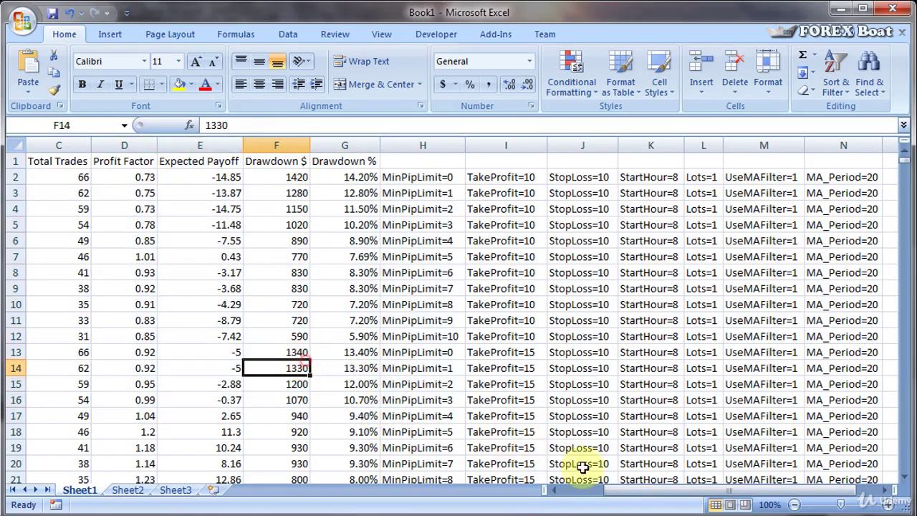
pyautogui.moveTo(652, 494); pyautogui.dragTo(686, 488)
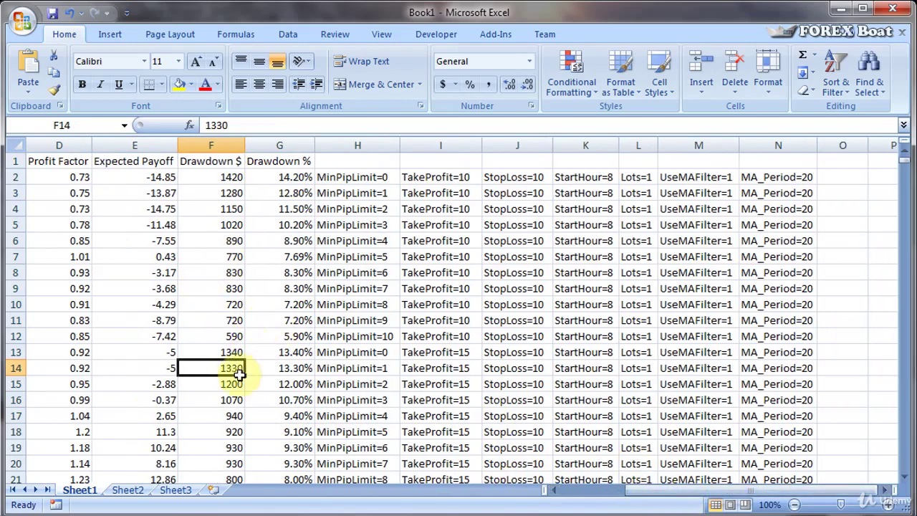
pyautogui.click(378, 187)
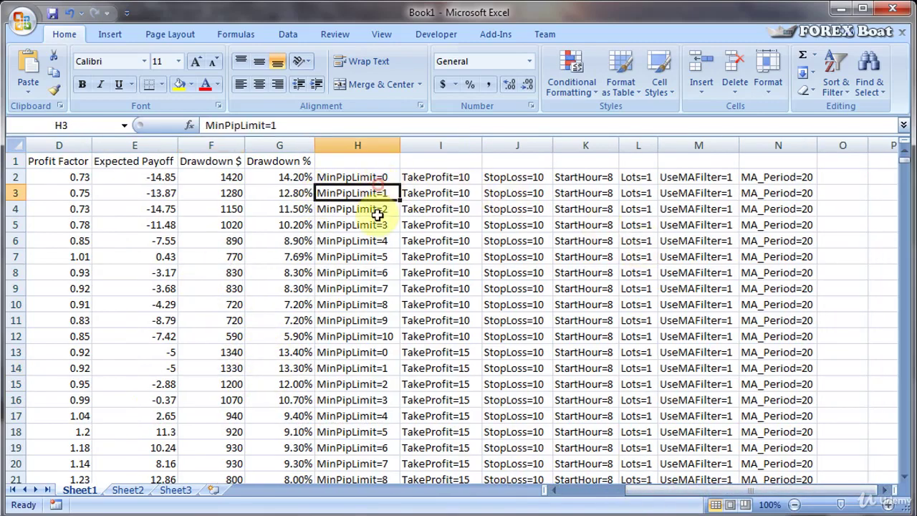
# Copy the name MinPipLimit from H2 and enter MinPipLimit=MinPipLimit as the H1 header
pyautogui.click(374, 177)
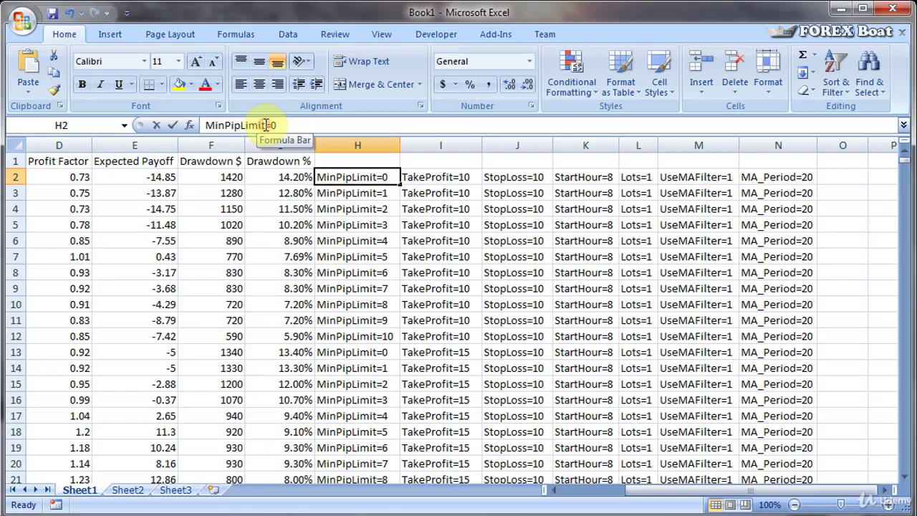
pyautogui.moveTo(266, 126); pyautogui.dragTo(206, 126)
pyautogui.hotkey('ctrl', 'c')
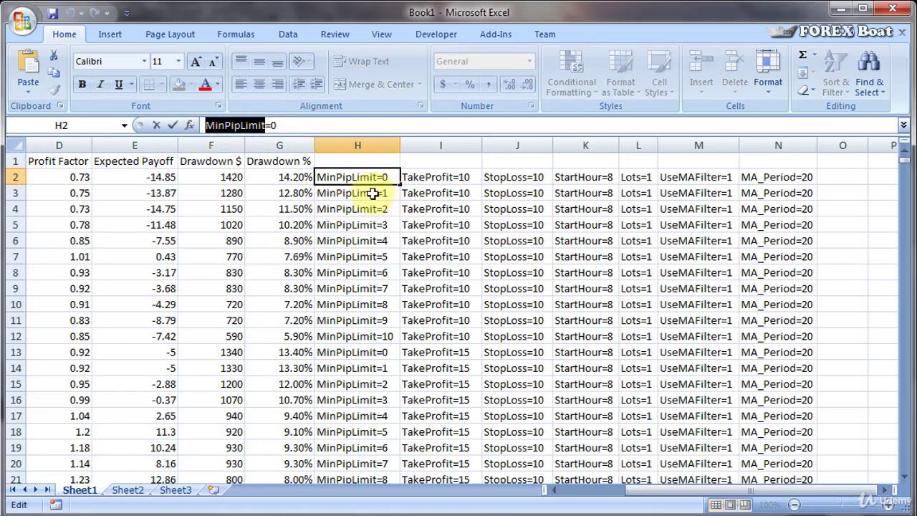
pyautogui.click(348, 160)
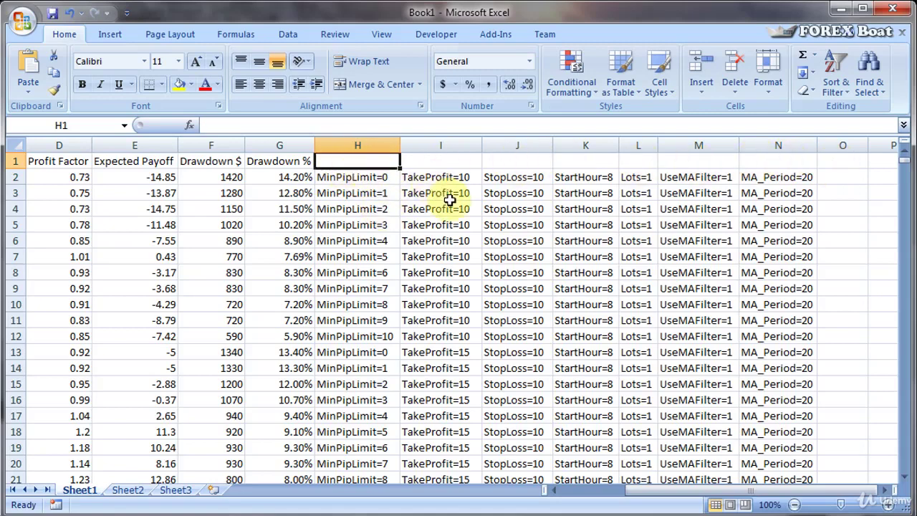
pyautogui.hotkey('ctrl', 'v')
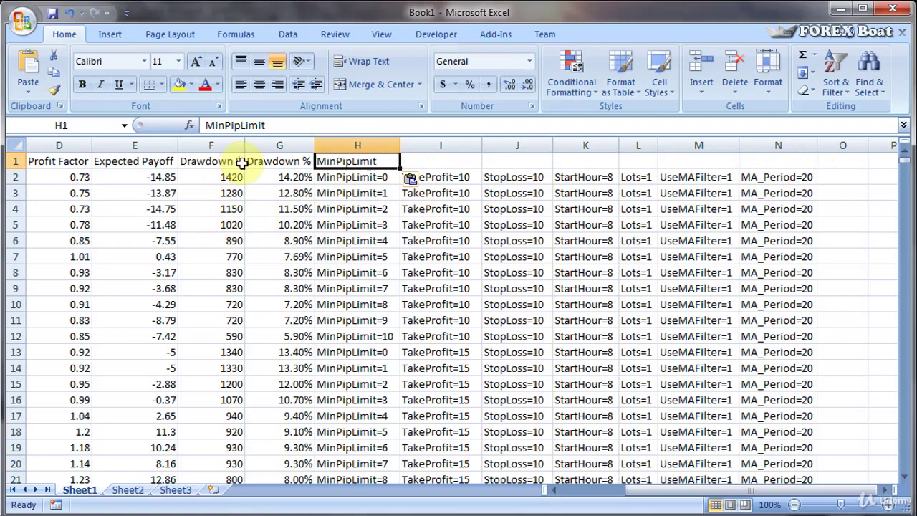
pyautogui.click(288, 123)
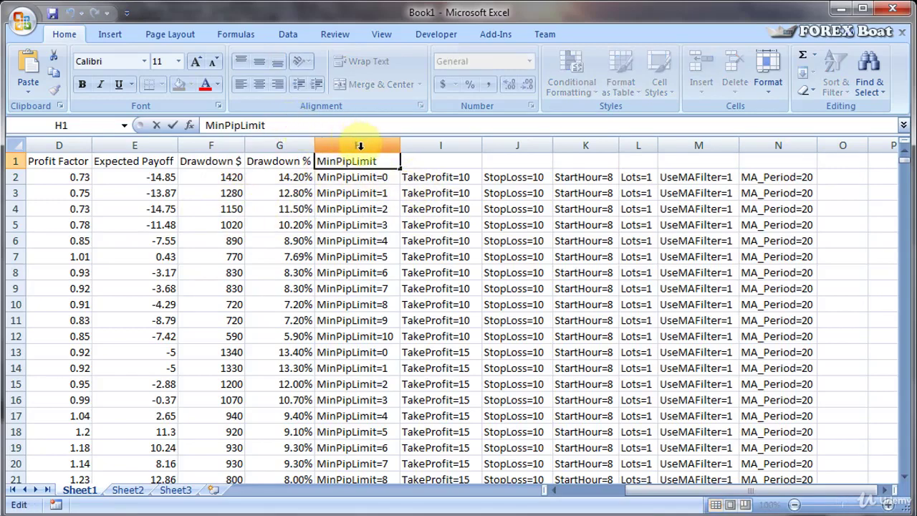
pyautogui.press('Return')
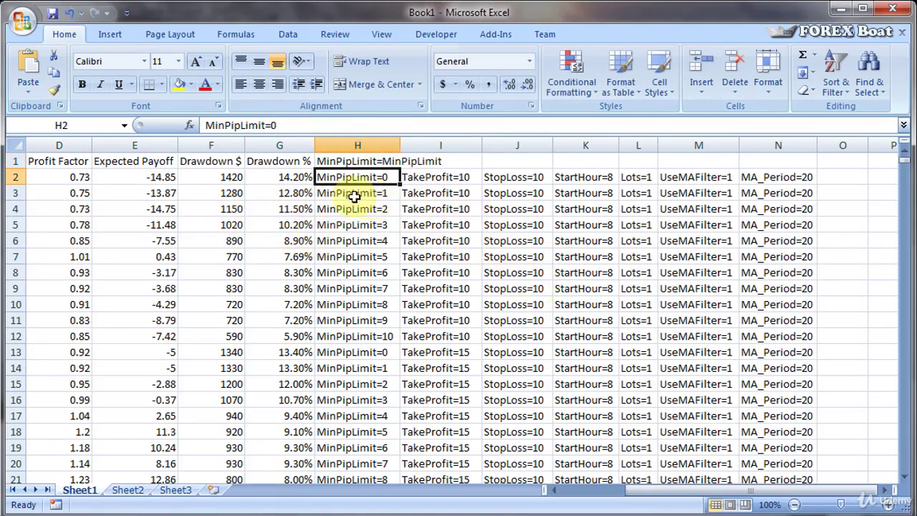
# Add the TakeProfit header to I1 and review the finished H1:N1 header row
pyautogui.click(441, 164)
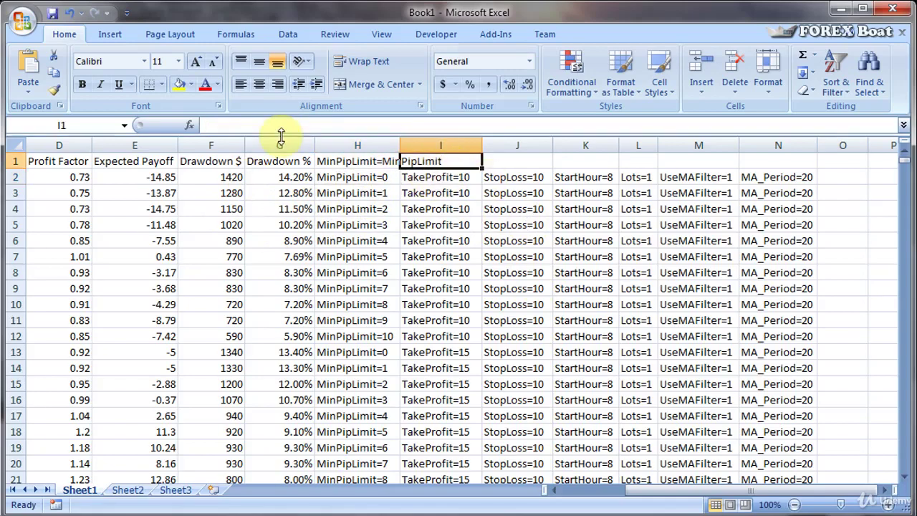
pyautogui.click(450, 180)
pyautogui.doubleClick(251, 125)
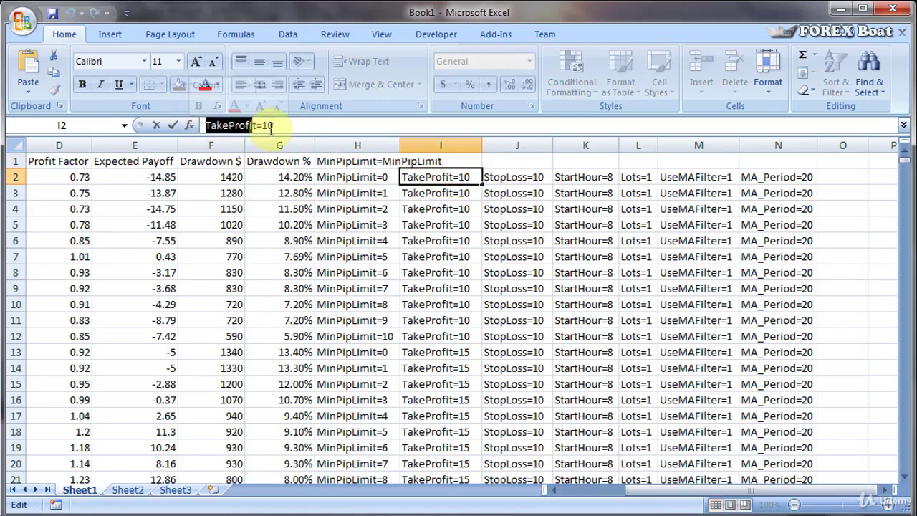
pyautogui.doubleClick(455, 161)
pyautogui.click(297, 129)
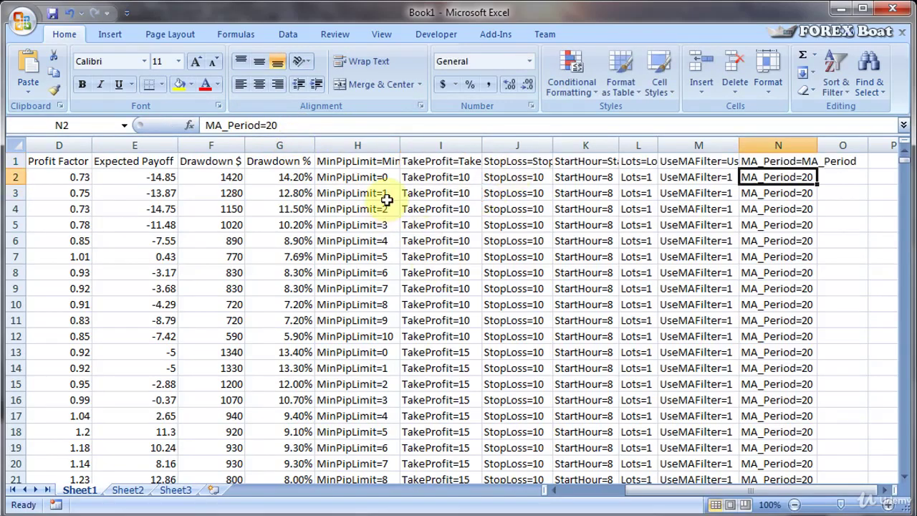
pyautogui.click(378, 164)
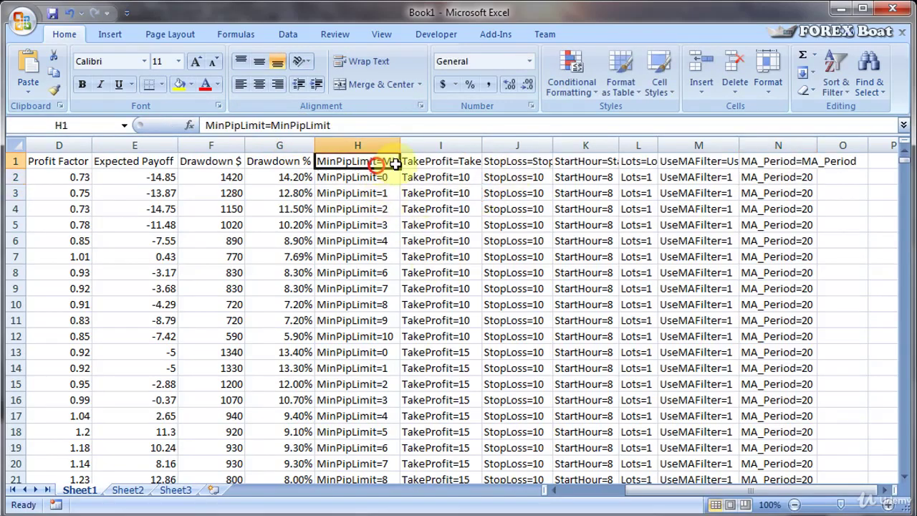
pyautogui.moveTo(395, 164); pyautogui.dragTo(774, 161)
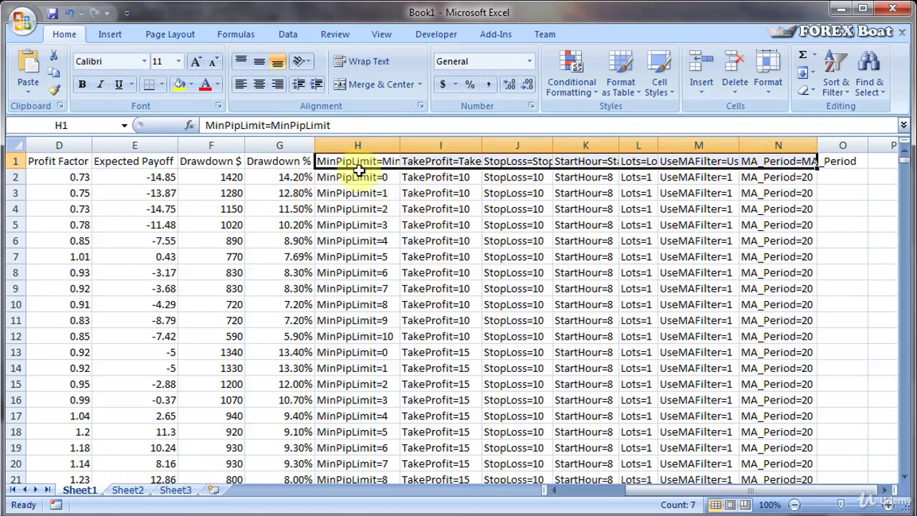
pyautogui.click(356, 206)
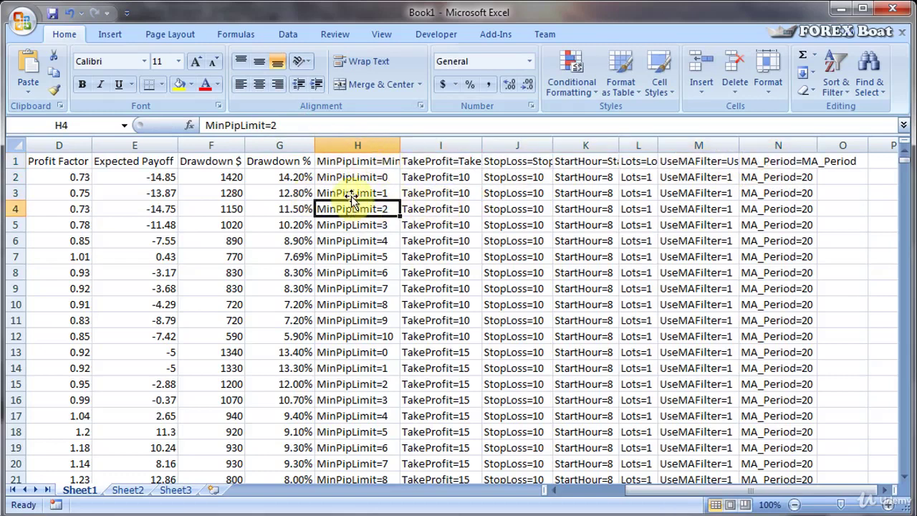
pyautogui.click(374, 227)
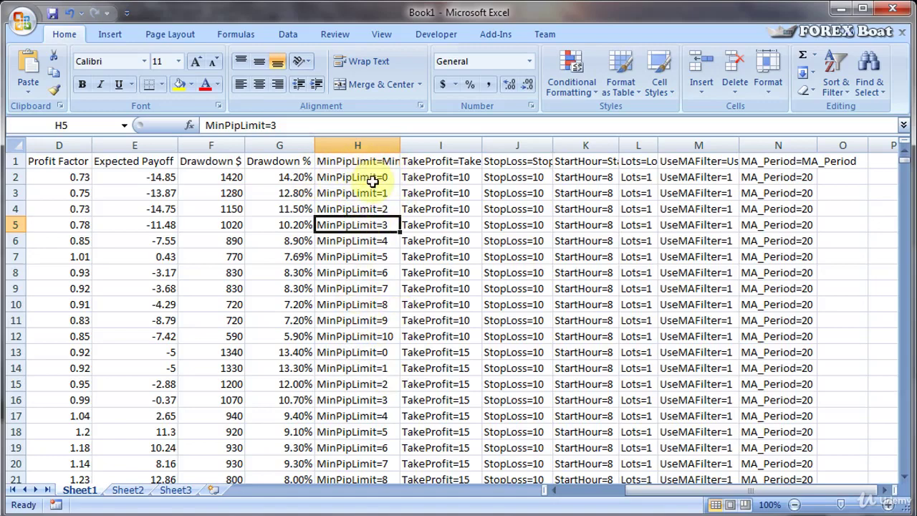
# Split column H on '=' with Text to Columns, skipping the name part to keep numbers
pyautogui.click(368, 145)
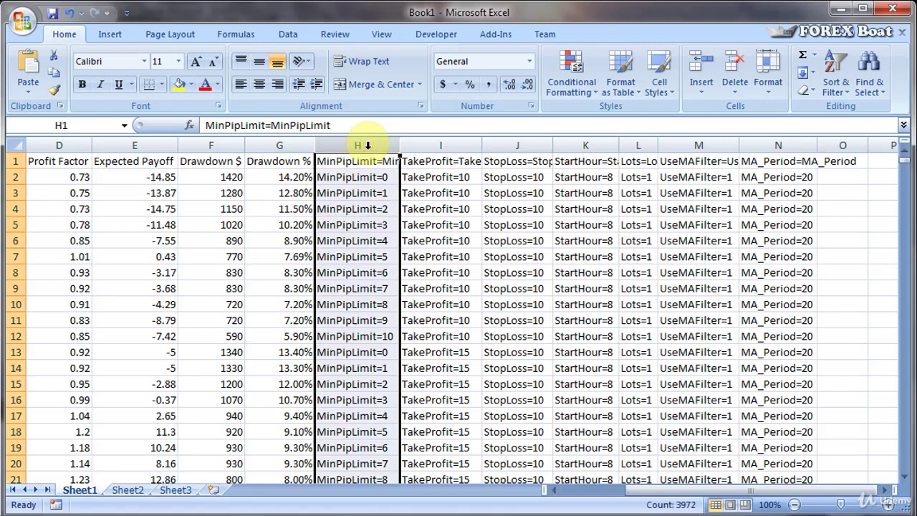
pyautogui.click(278, 36)
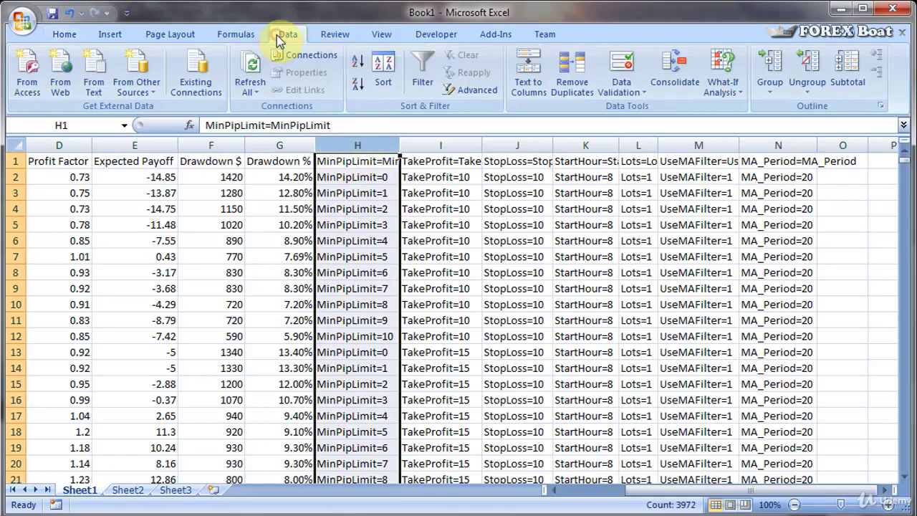
pyautogui.click(542, 56)
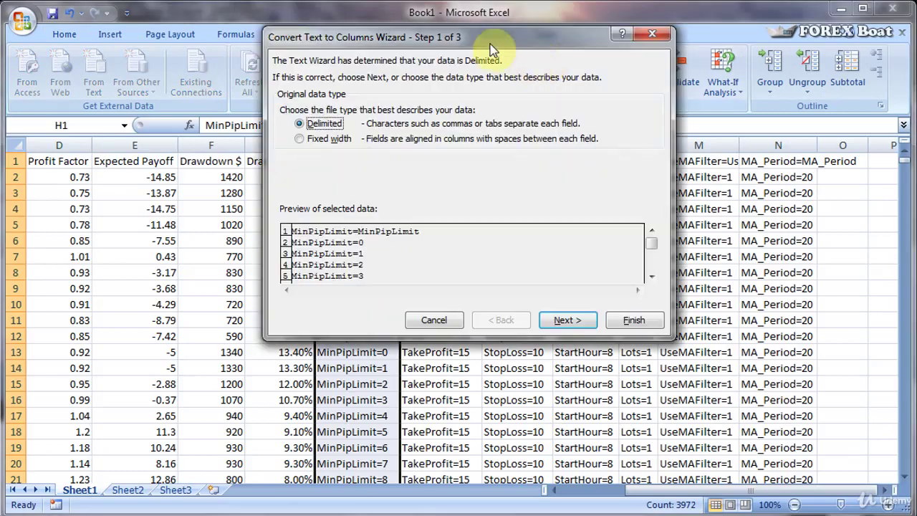
pyautogui.moveTo(499, 36); pyautogui.dragTo(518, 98)
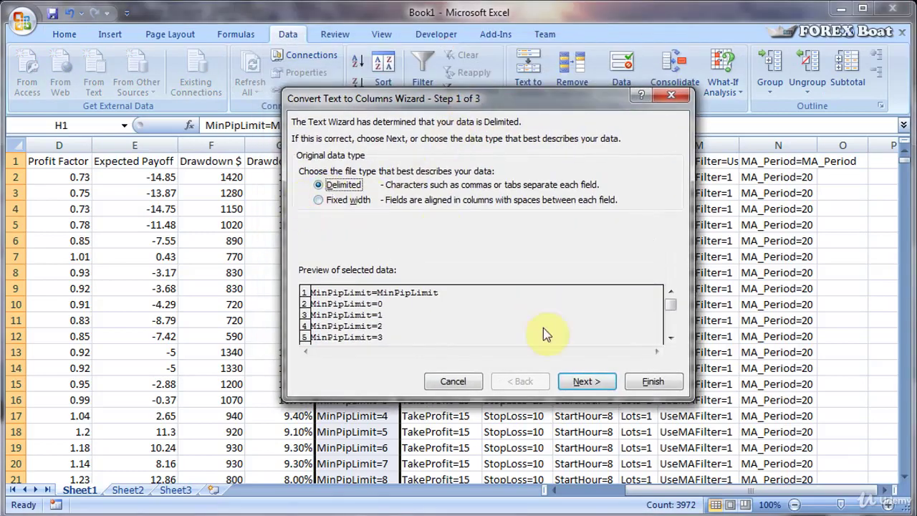
pyautogui.click(586, 381)
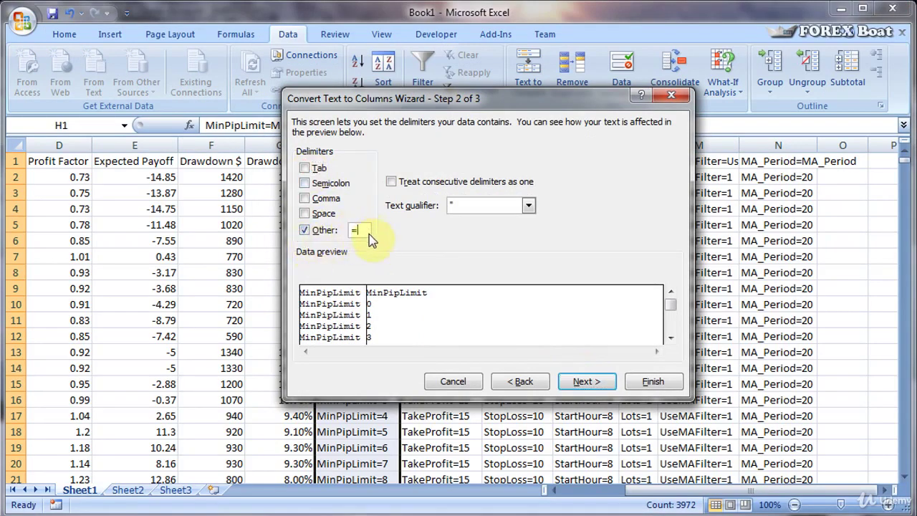
pyautogui.click(586, 382)
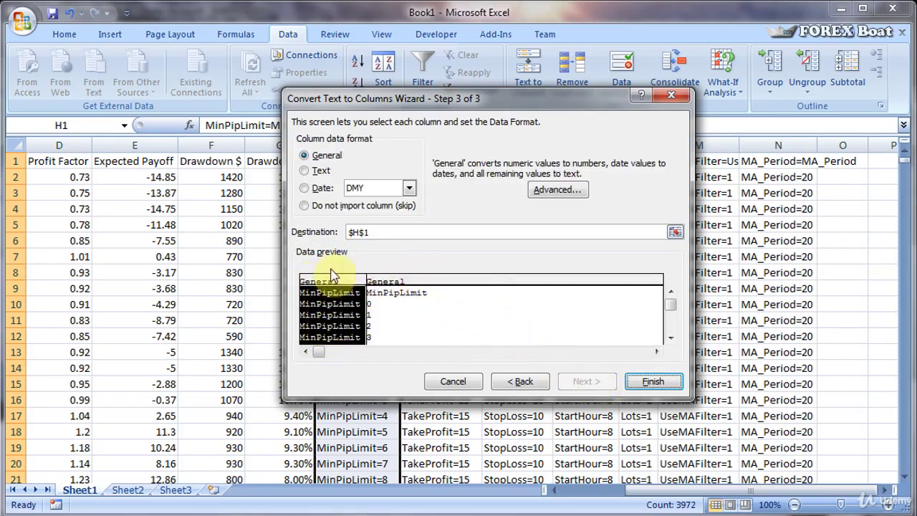
pyautogui.click(307, 208)
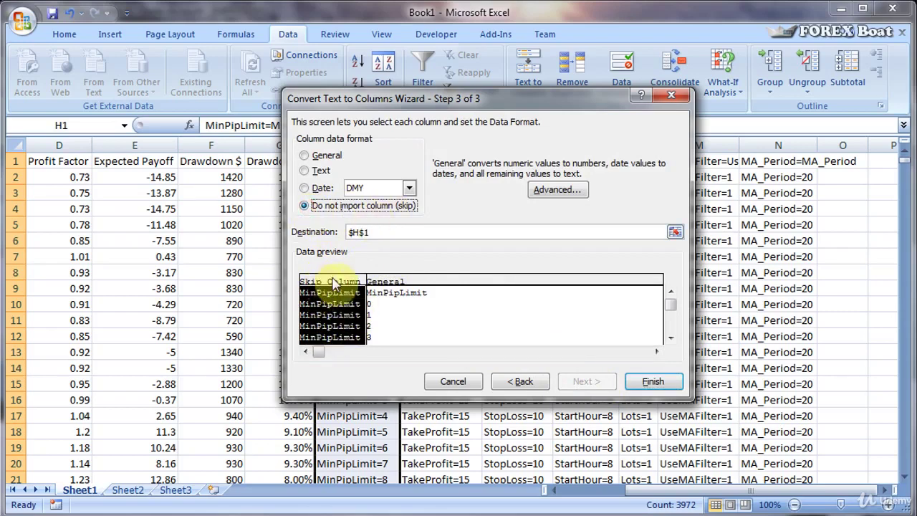
pyautogui.click(406, 282)
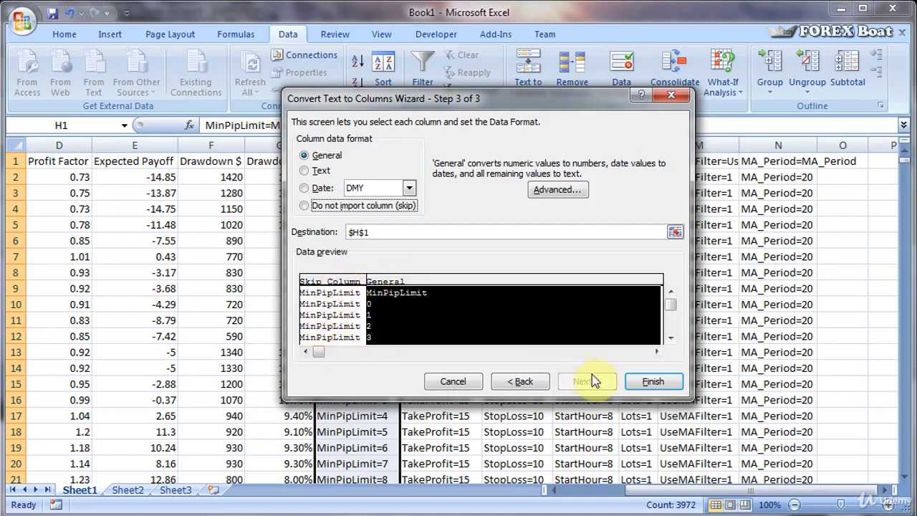
pyautogui.click(656, 384)
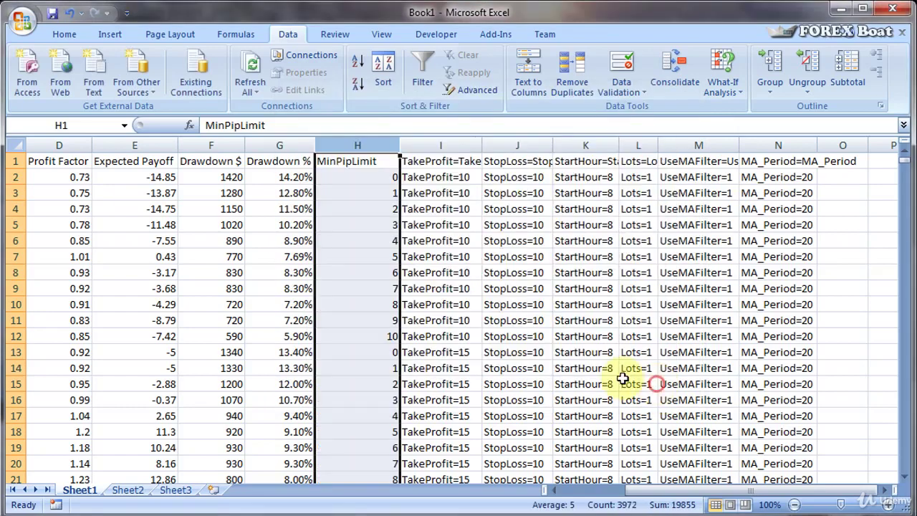
# Run Text to Columns on the TakeProfit column I and the remaining parameter columns, keeping only numbers
pyautogui.click(360, 161)
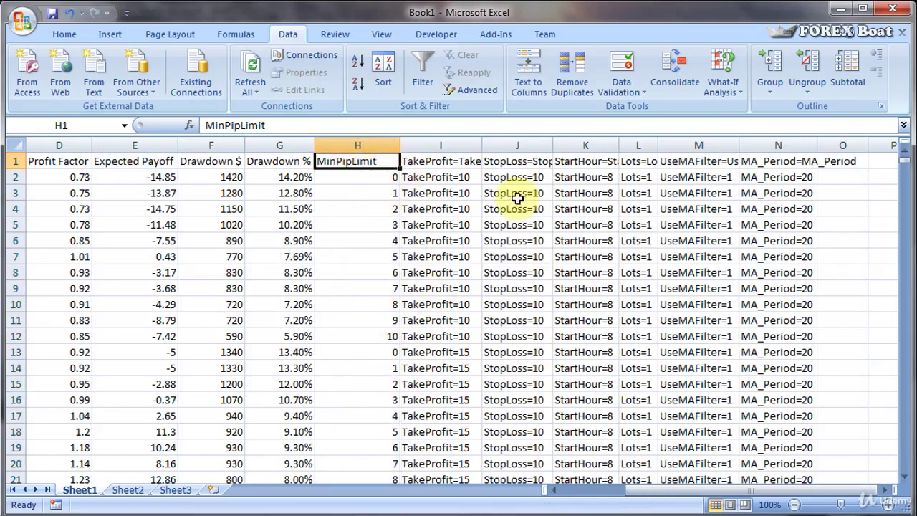
pyautogui.click(445, 163)
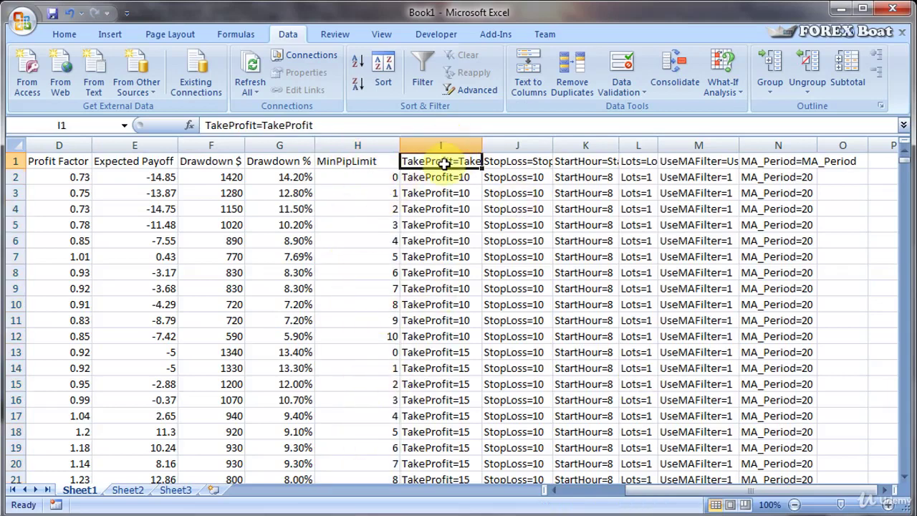
pyautogui.click(444, 145)
pyautogui.click(528, 72)
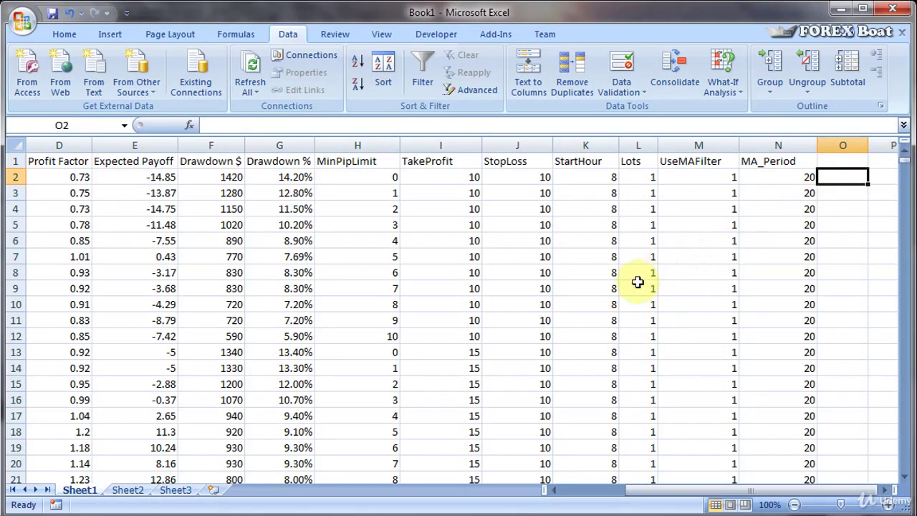
pyautogui.scroll(-1, 637, 273)
pyautogui.scroll(-20, 637, 273)
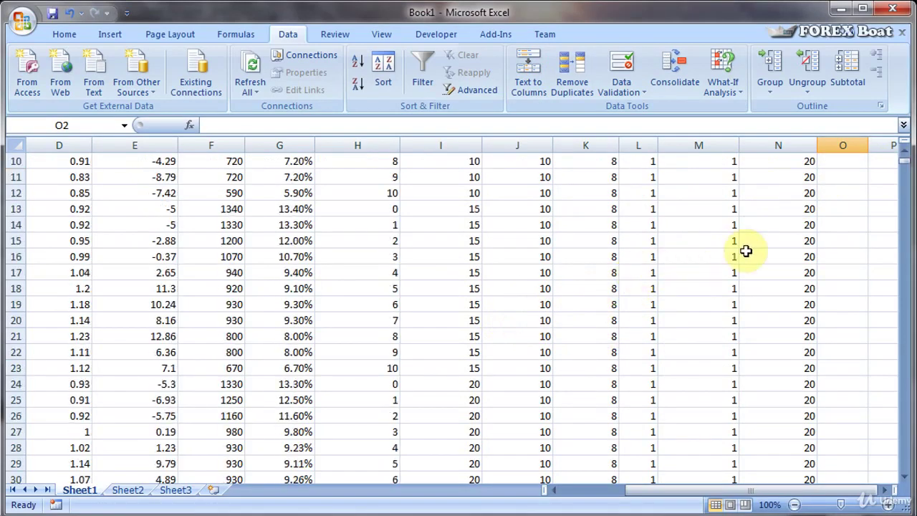
pyautogui.scroll(-6, 719, 303)
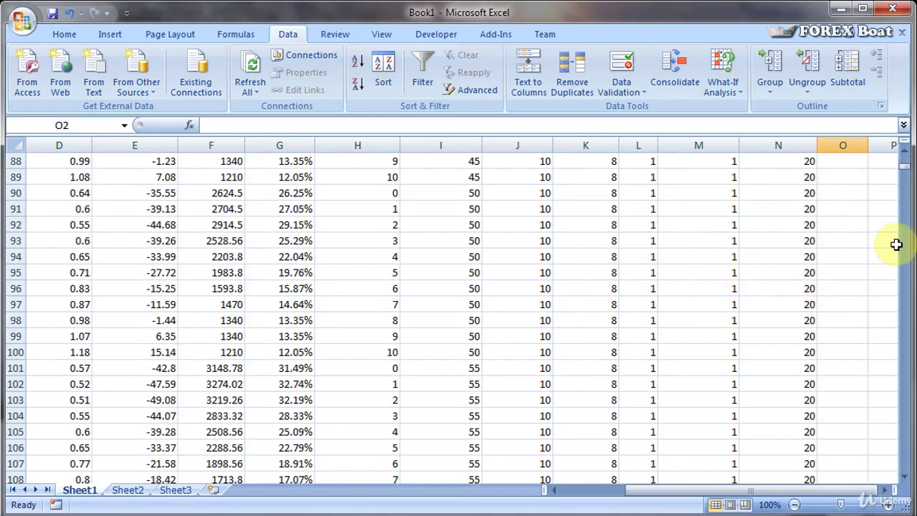
pyautogui.moveTo(903, 170)
pyautogui.mouseDown()
pyautogui.moveTo(903, 384)
pyautogui.moveTo(904, 154)
pyautogui.mouseUp()
pyautogui.moveTo(791, 495); pyautogui.dragTo(595, 483)
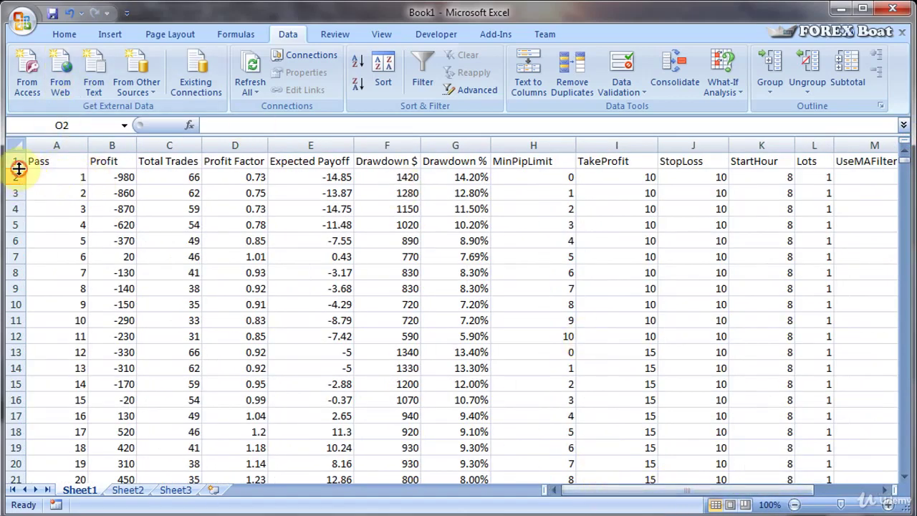
# Make the header row taller and add AutoFilter dropdowns to every header cell
pyautogui.moveTo(15, 169); pyautogui.dragTo(15, 179)
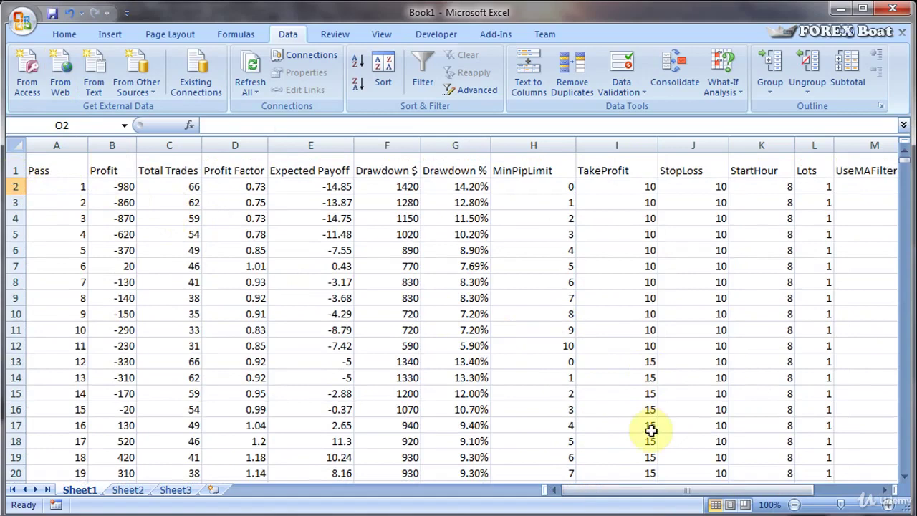
pyautogui.click(17, 165)
pyautogui.click(426, 62)
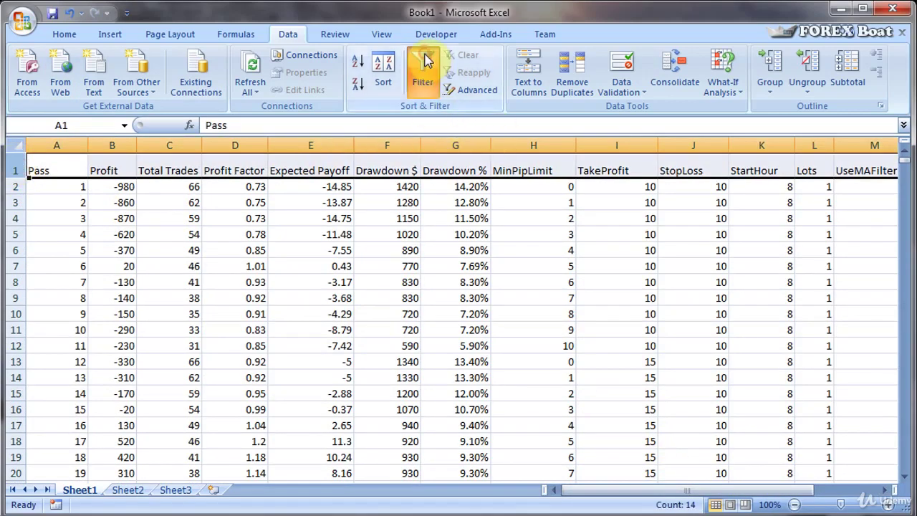
pyautogui.click(422, 71)
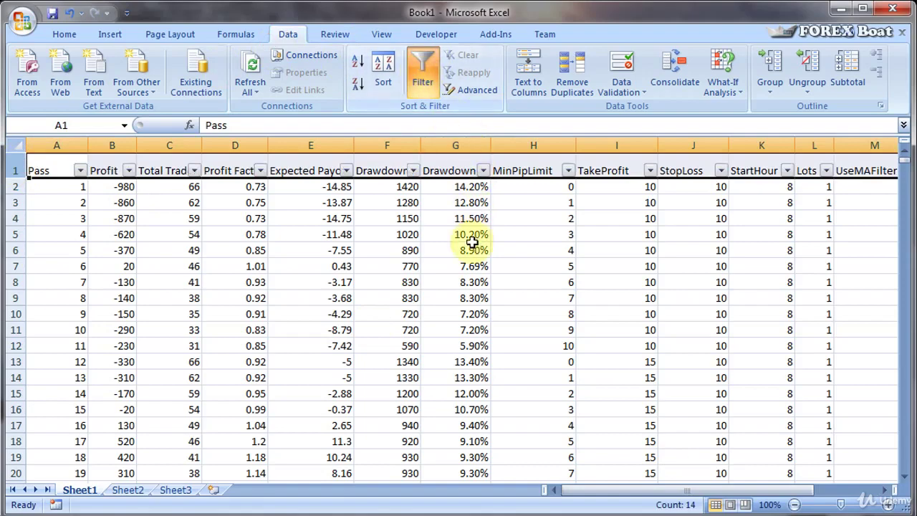
pyautogui.click(441, 249)
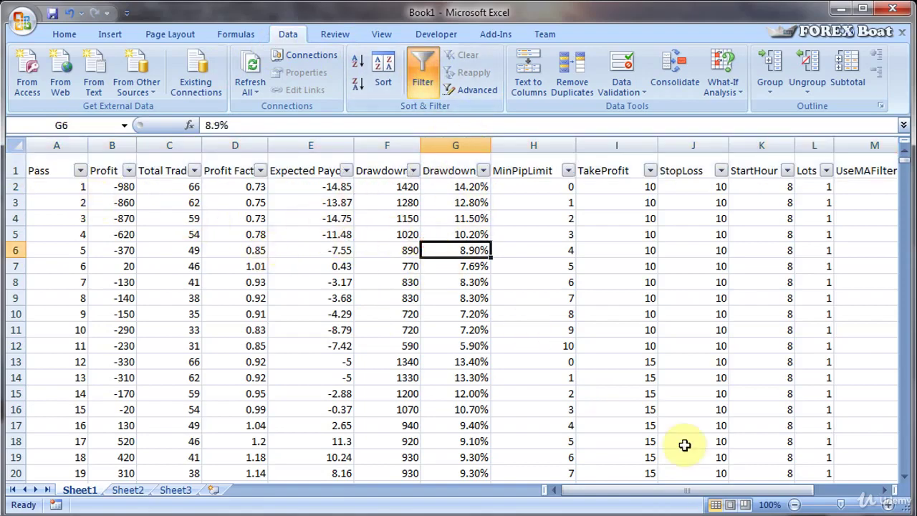
# Sort the results by Total Trades, trying largest first and ending smallest to largest
pyautogui.moveTo(788, 490); pyautogui.dragTo(722, 493)
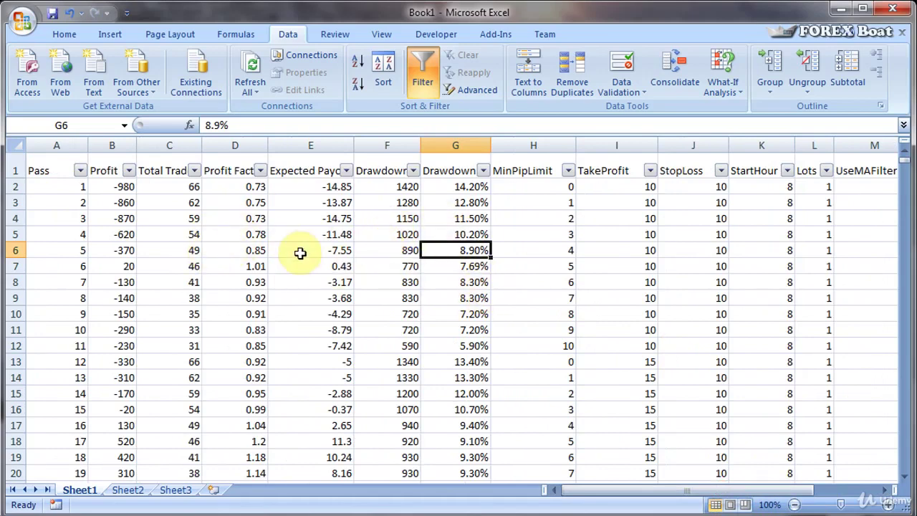
pyautogui.click(194, 170)
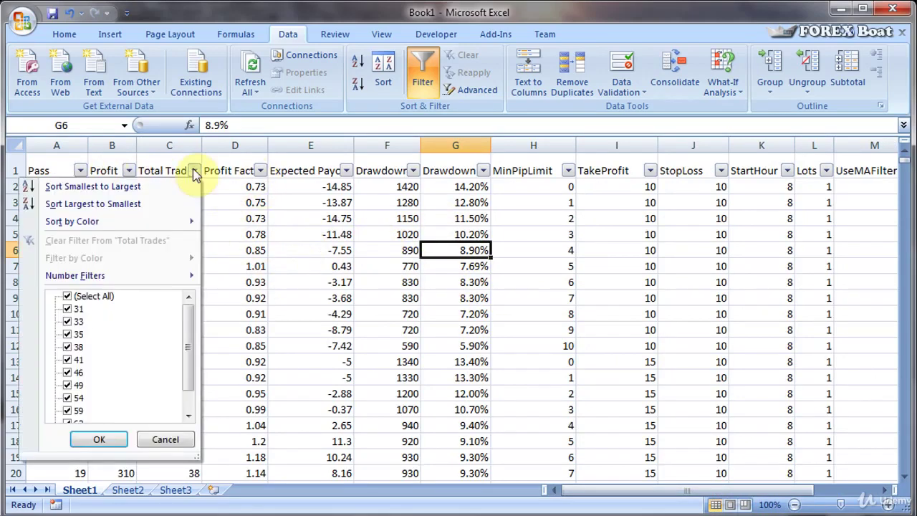
pyautogui.click(138, 204)
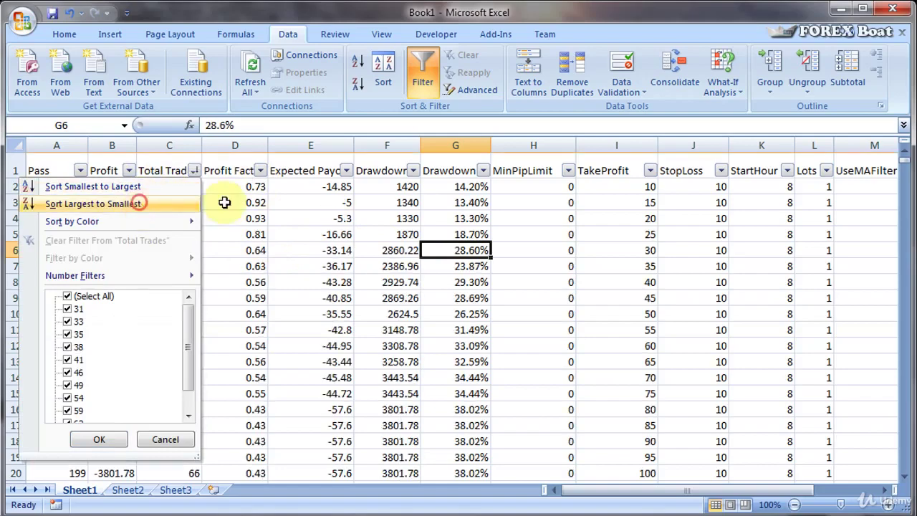
pyautogui.click(195, 172)
pyautogui.click(134, 187)
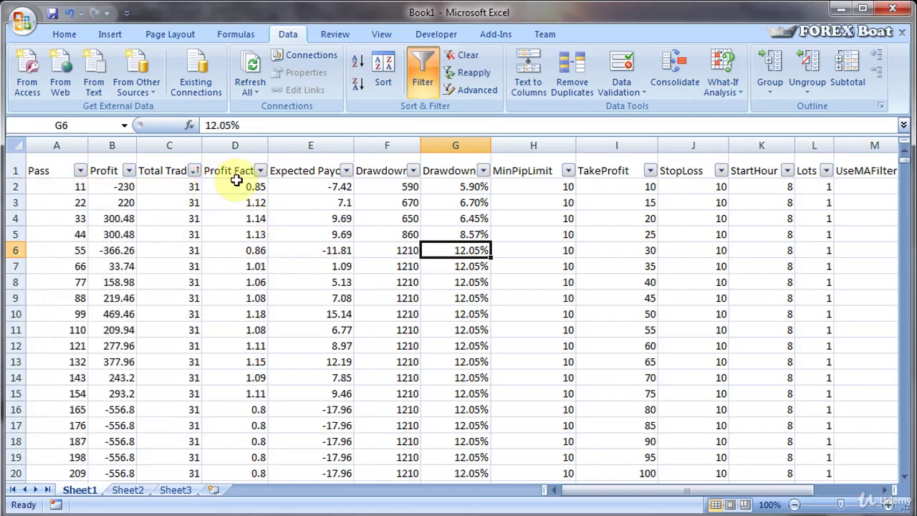
# Sort the rows by Profit Factor from smallest to largest, starting at 0.38, and reselect the header row
pyautogui.click(260, 171)
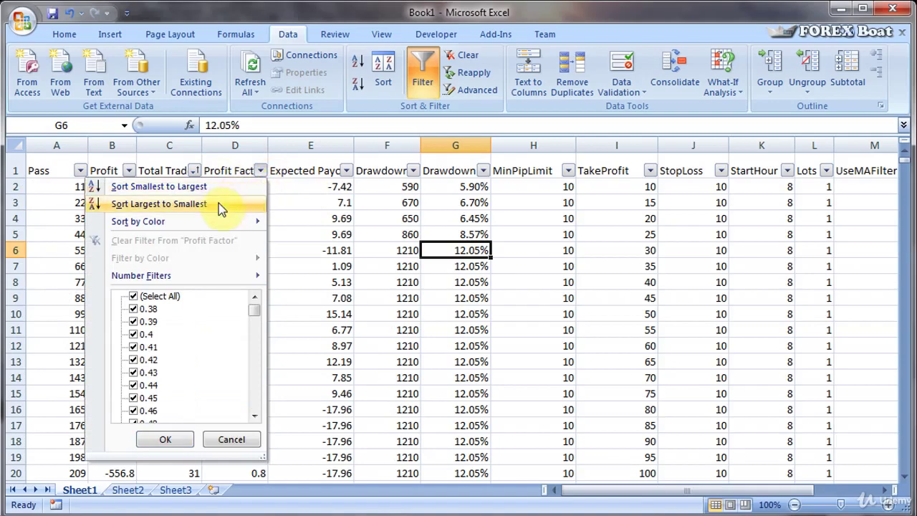
pyautogui.click(217, 204)
pyautogui.click(262, 171)
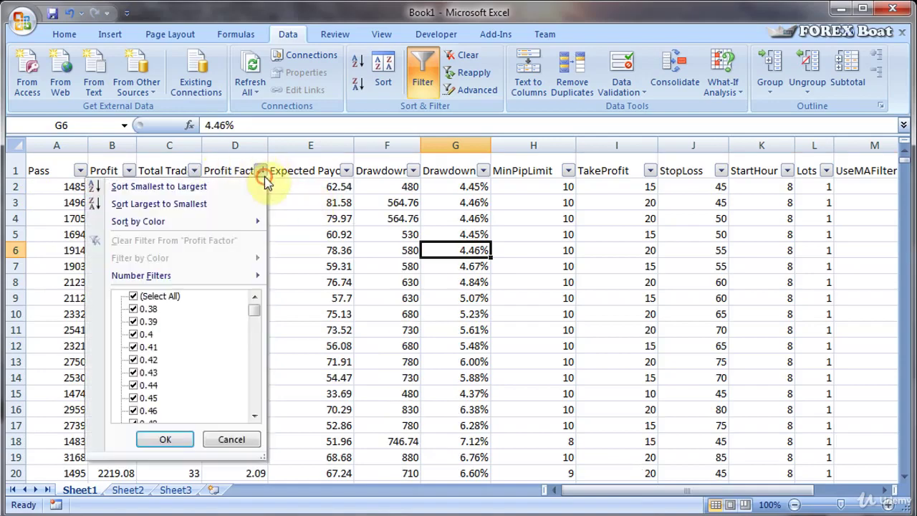
pyautogui.click(231, 187)
pyautogui.click(361, 201)
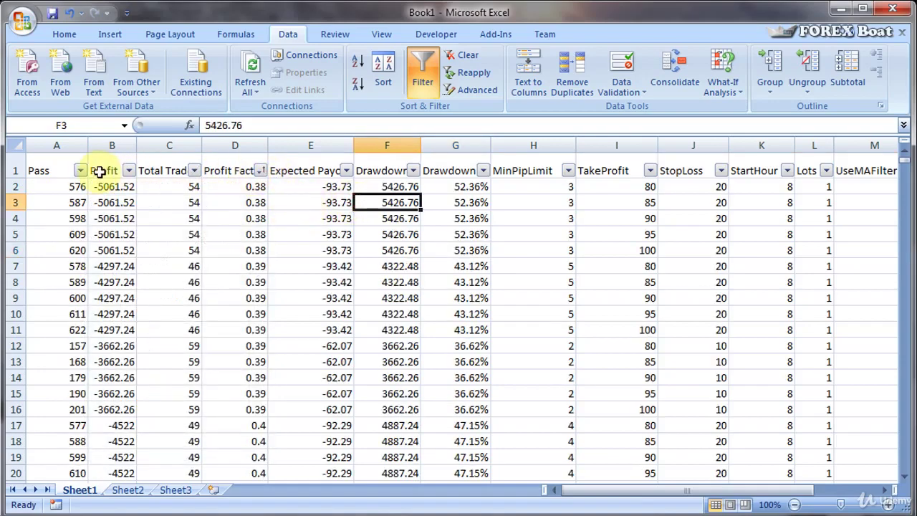
pyautogui.click(16, 167)
pyautogui.click(64, 34)
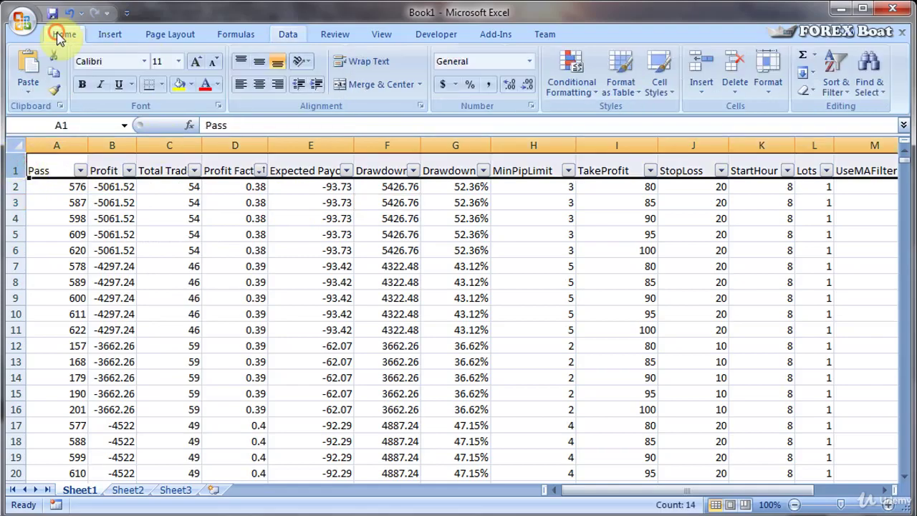
# Format the header row with a blue fill, contrasting bold text, and centred labels
pyautogui.click(190, 84)
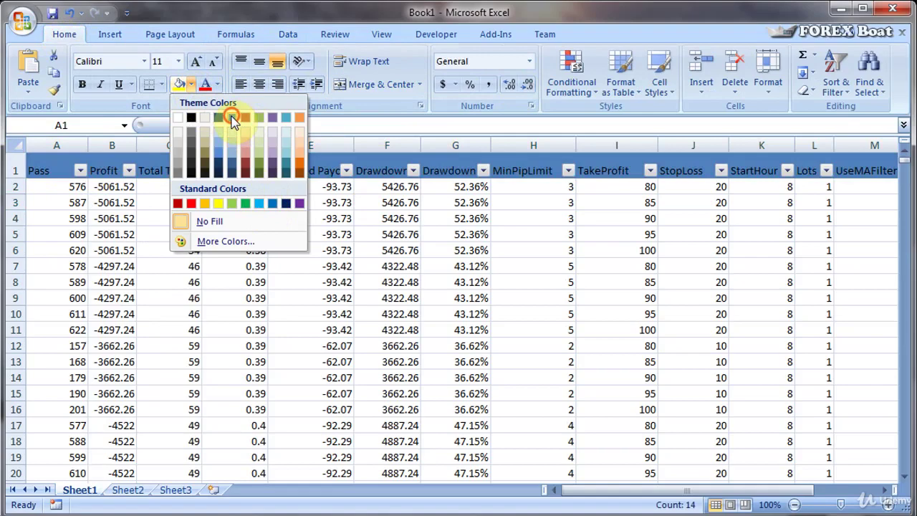
pyautogui.click(232, 117)
pyautogui.click(217, 85)
pyautogui.click(227, 228)
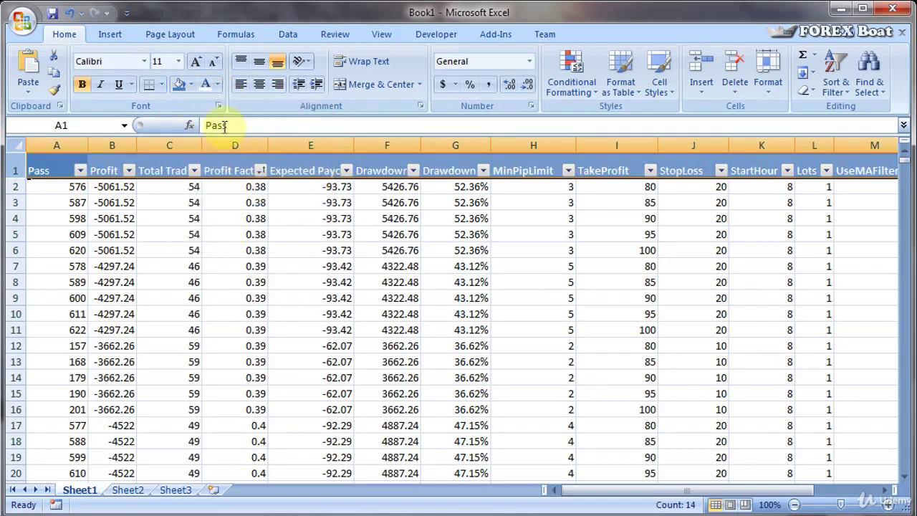
pyautogui.hotkey('ctrl', 'b')
pyautogui.click(262, 84)
pyautogui.click(260, 61)
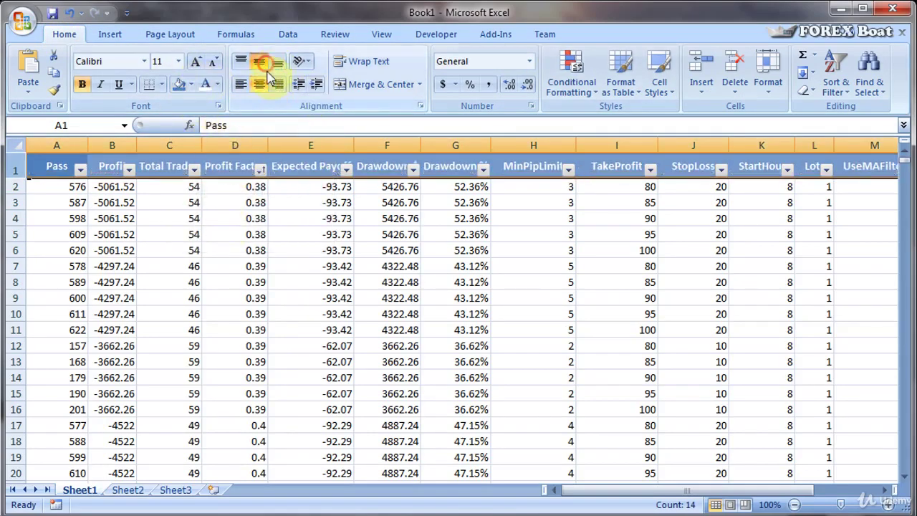
pyautogui.click(235, 202)
# AutoFit every column on the sheet to its contents
pyautogui.click(15, 144)
pyautogui.doubleClick(93, 145)
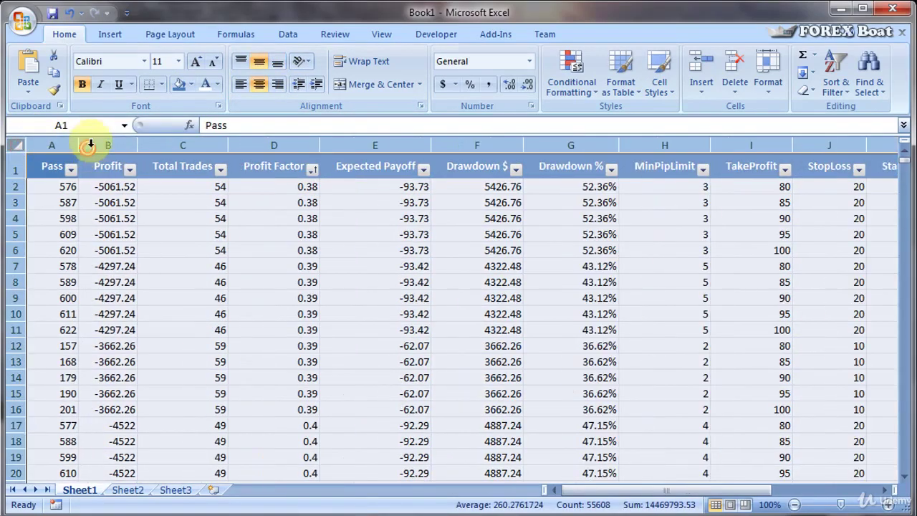
pyautogui.click(262, 237)
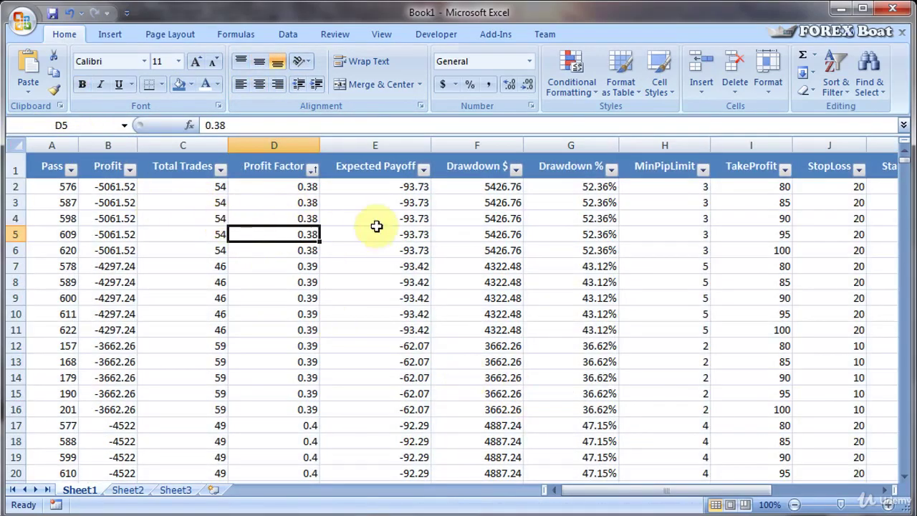
pyautogui.click(289, 168)
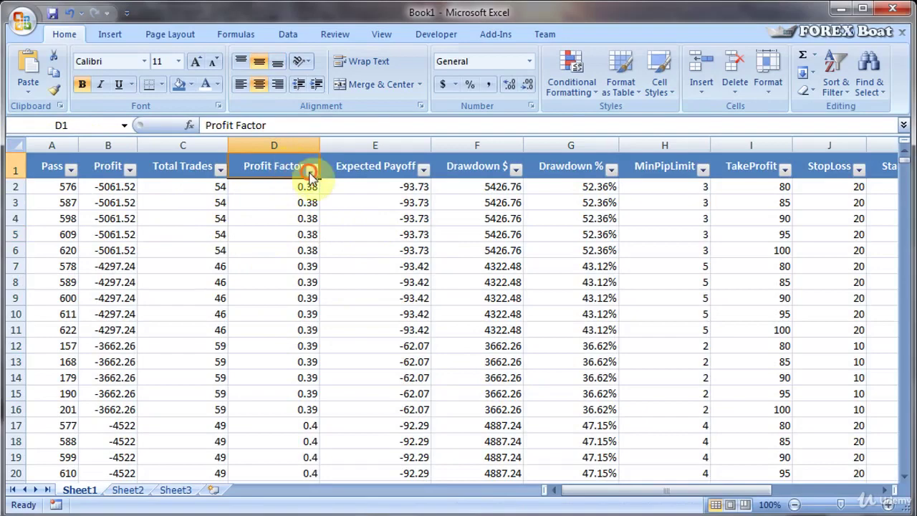
pyautogui.click(312, 170)
pyautogui.click(523, 194)
pyautogui.moveTo(626, 490); pyautogui.dragTo(750, 486)
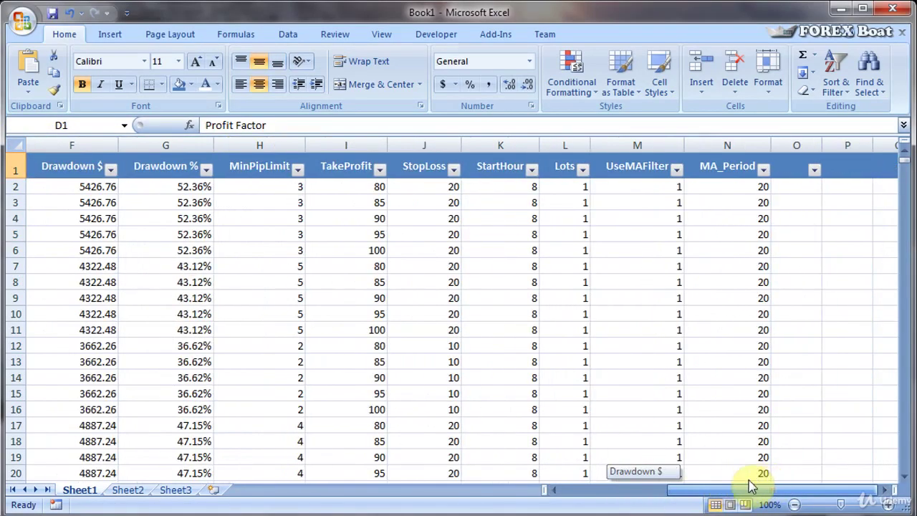
pyautogui.moveTo(692, 487); pyautogui.dragTo(648, 484)
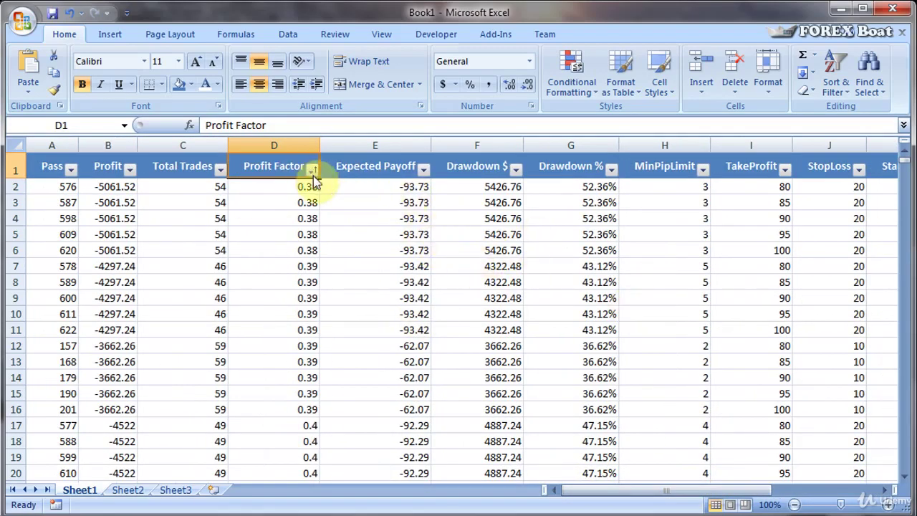
pyautogui.moveTo(678, 488); pyautogui.dragTo(753, 499)
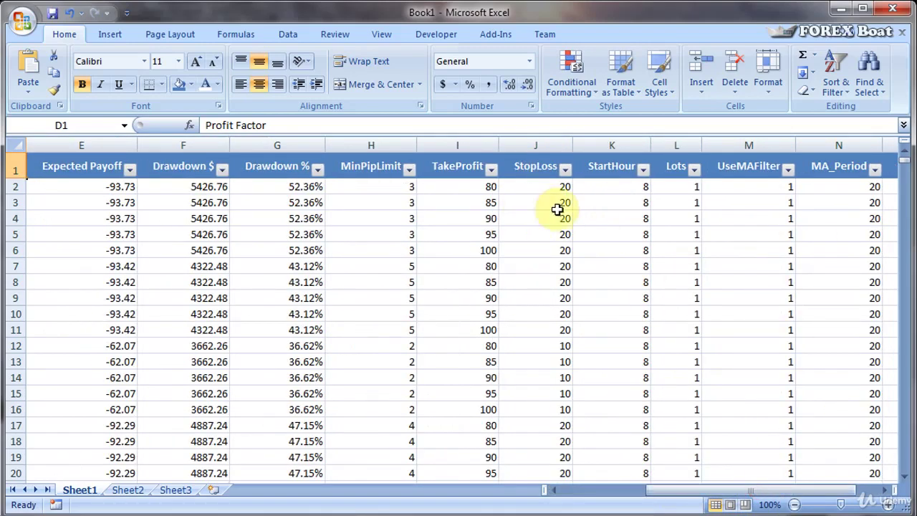
# Sort the rows by StopLoss, ending with largest to smallest
pyautogui.click(565, 170)
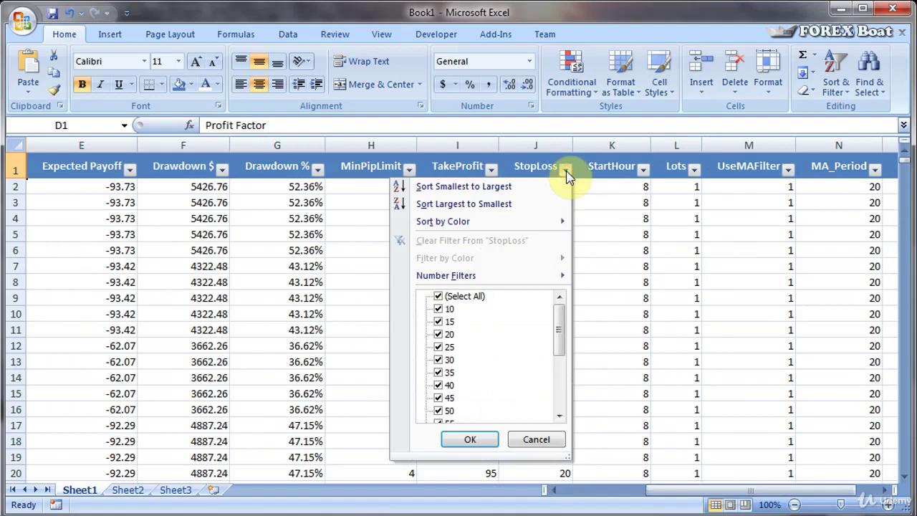
pyautogui.click(485, 187)
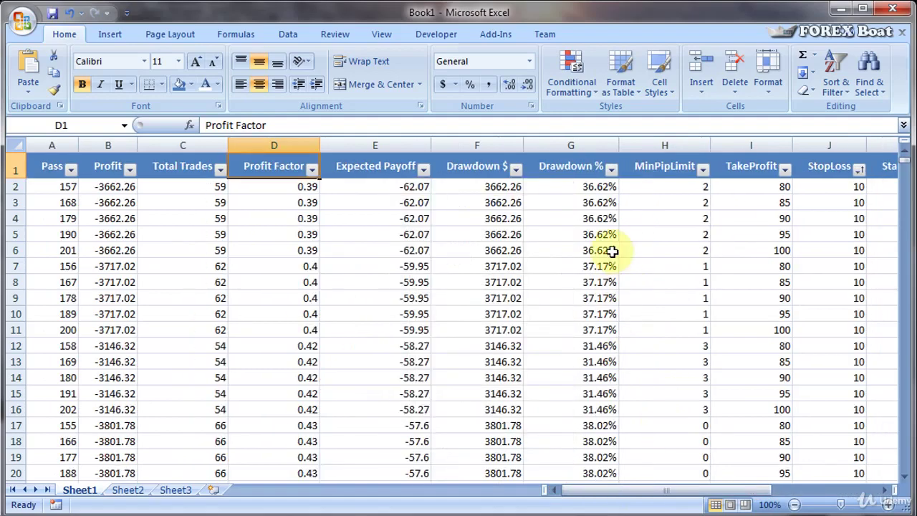
pyautogui.keyDown('ctrl'); pyautogui.scroll(-1, 747, 377); pyautogui.keyUp('ctrl')
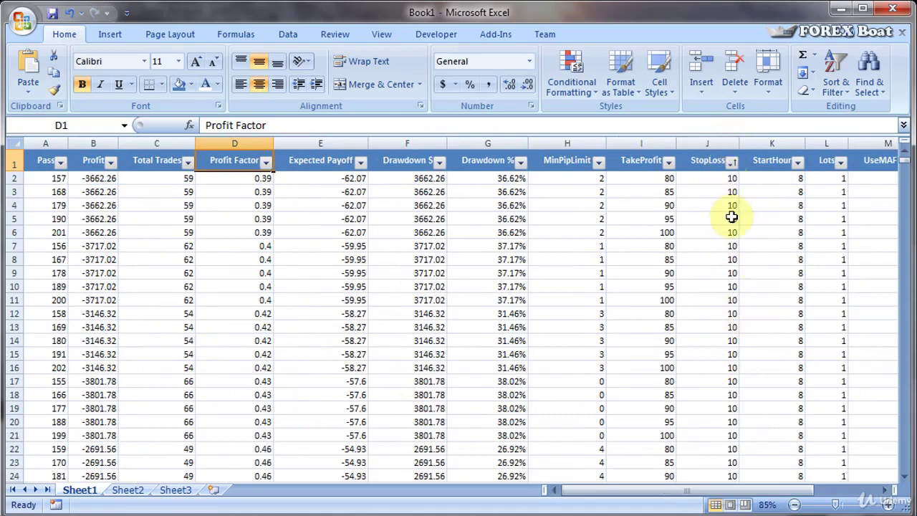
pyautogui.click(733, 162)
pyautogui.click(638, 201)
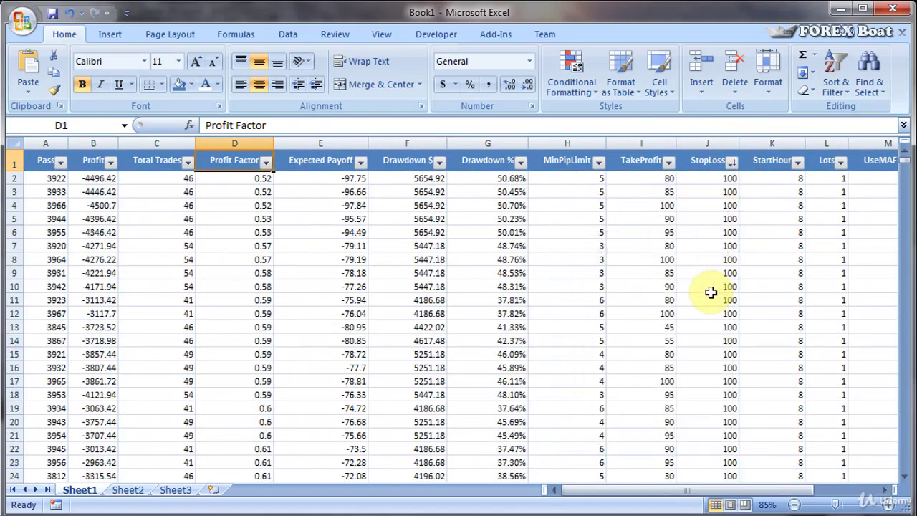
# Filter MinPipLimit to show only the values 4 and 5
pyautogui.click(707, 287)
pyautogui.click(598, 163)
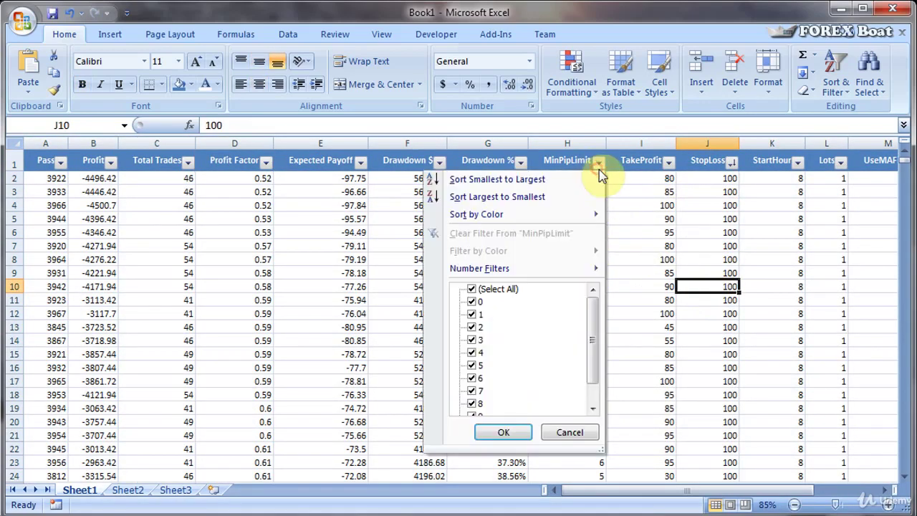
pyautogui.click(472, 290)
pyautogui.moveTo(590, 321); pyautogui.dragTo(597, 356)
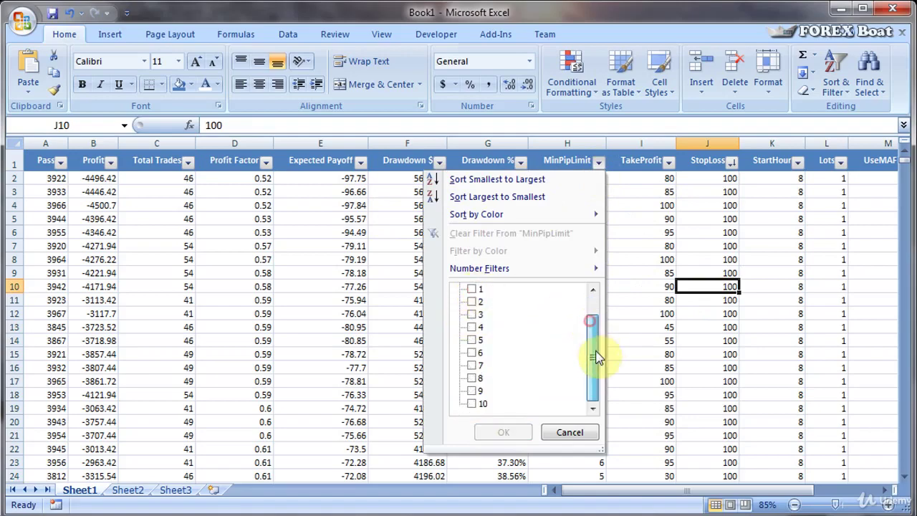
pyautogui.click(474, 328)
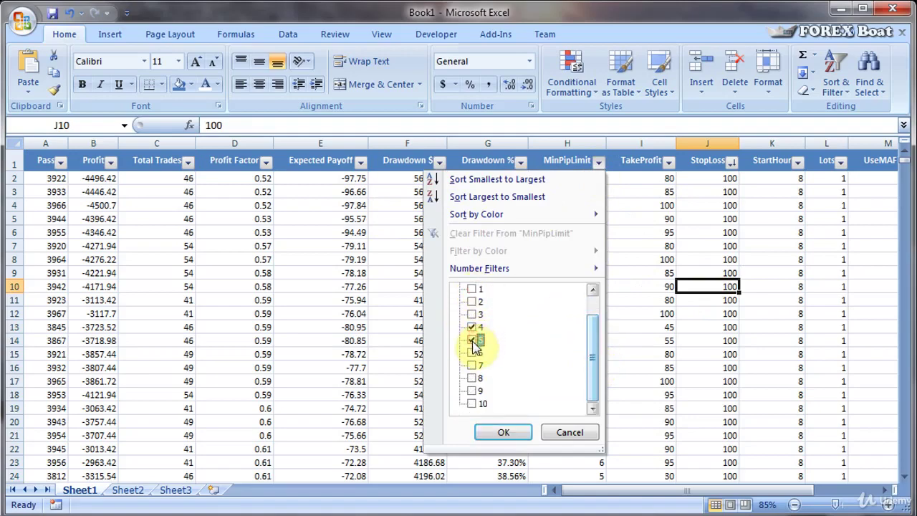
pyautogui.click(501, 432)
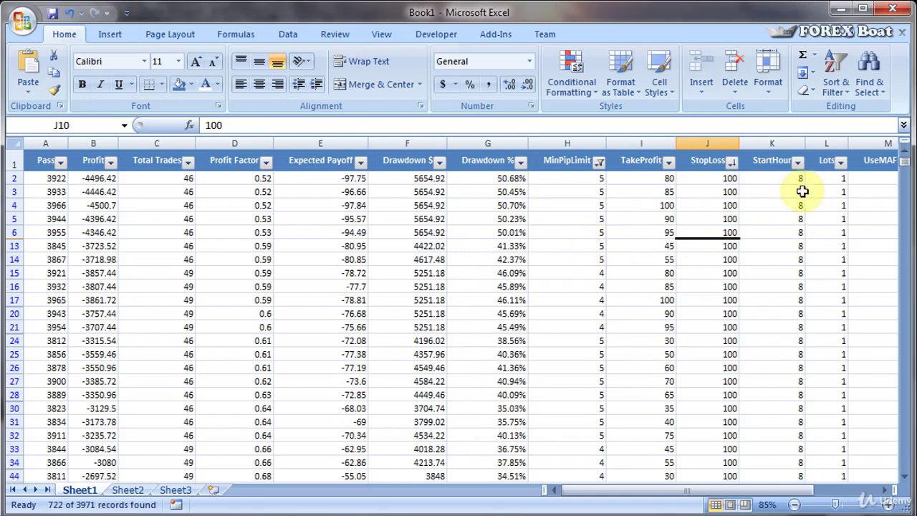
# Filter TakeProfit to 10, 15, 20 and 25, leaving 152 of 3971 records
pyautogui.click(667, 160)
pyautogui.click(541, 290)
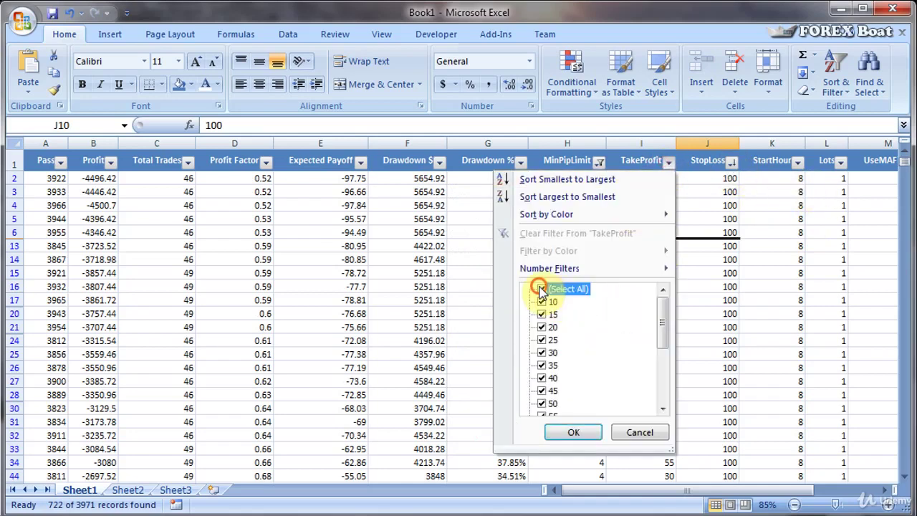
pyautogui.moveTo(660, 322); pyautogui.dragTo(628, 314)
pyautogui.click(541, 302)
pyautogui.click(541, 315)
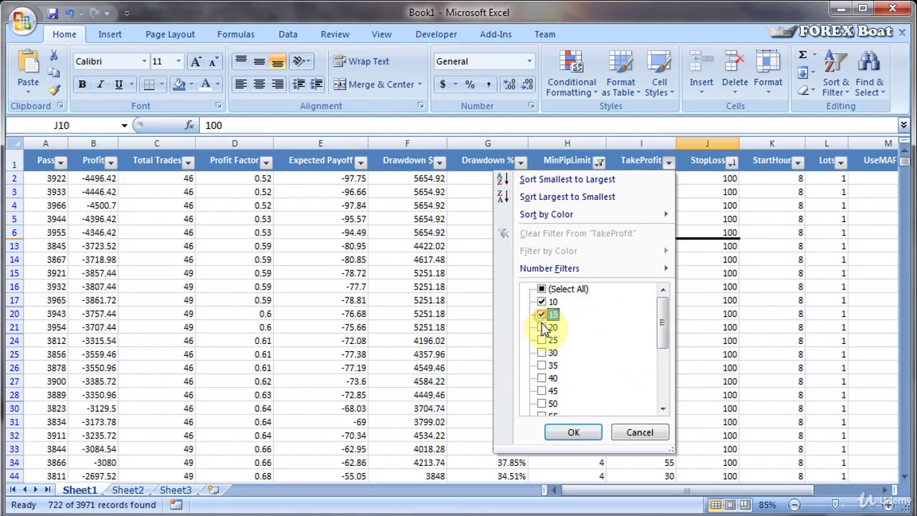
pyautogui.click(542, 328)
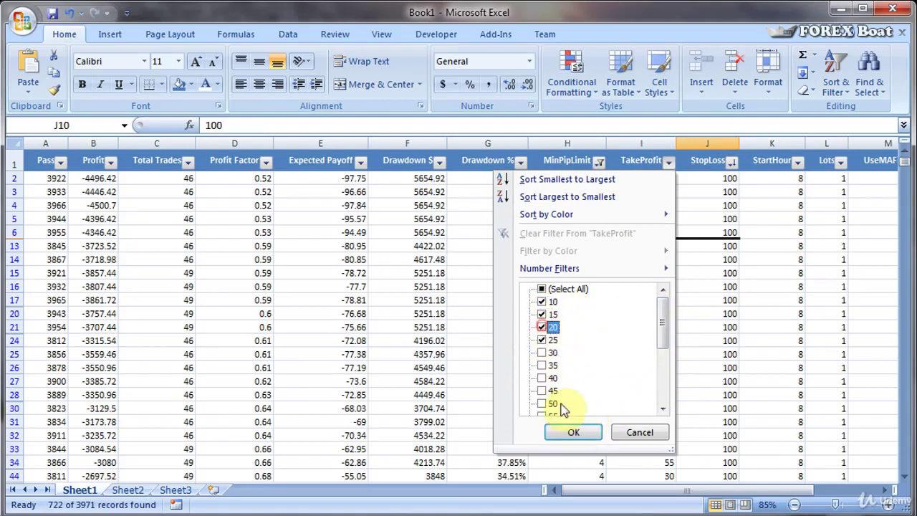
pyautogui.click(573, 432)
pyautogui.click(561, 233)
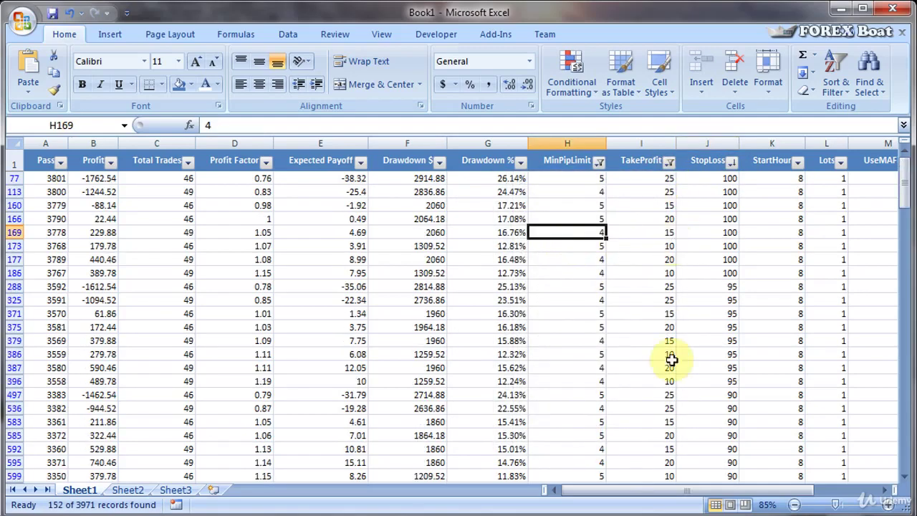
# Sort the 152 filtered records by Profit descending, putting pass 1490 with 2152.44 on top
pyautogui.click(111, 161)
pyautogui.click(34, 200)
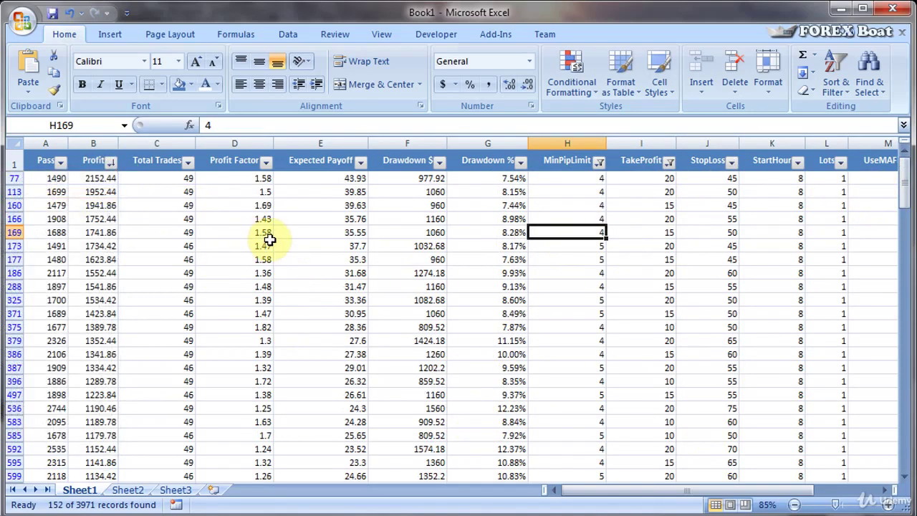
pyautogui.moveTo(94, 190); pyautogui.dragTo(127, 182)
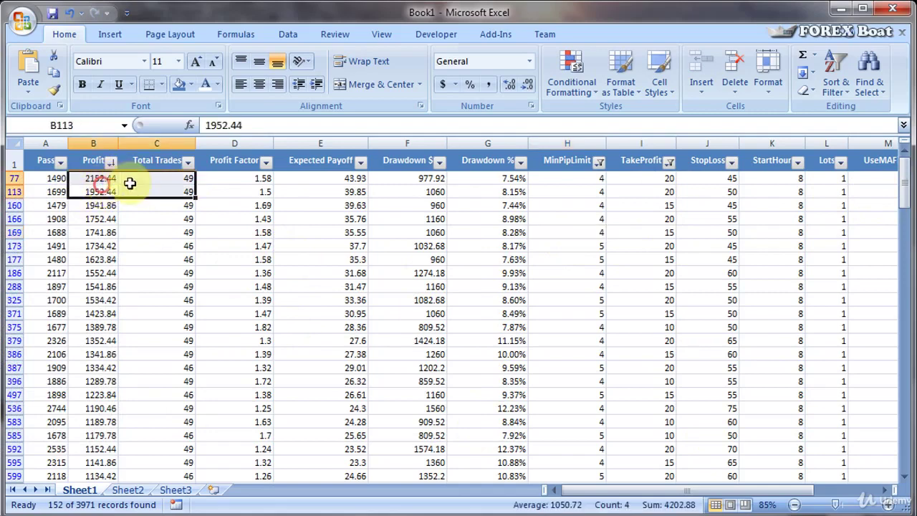
pyautogui.click(166, 192)
pyautogui.moveTo(803, 490); pyautogui.dragTo(856, 493)
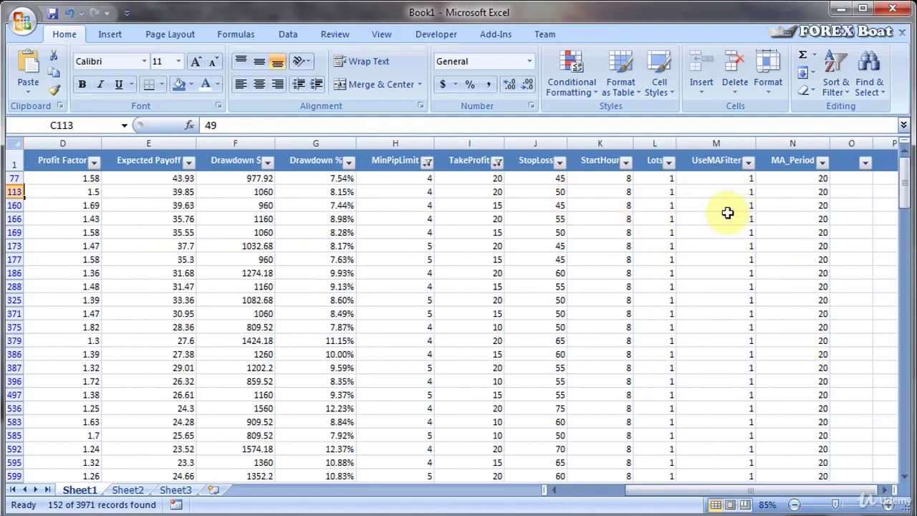
pyautogui.moveTo(547, 160); pyautogui.dragTo(525, 137)
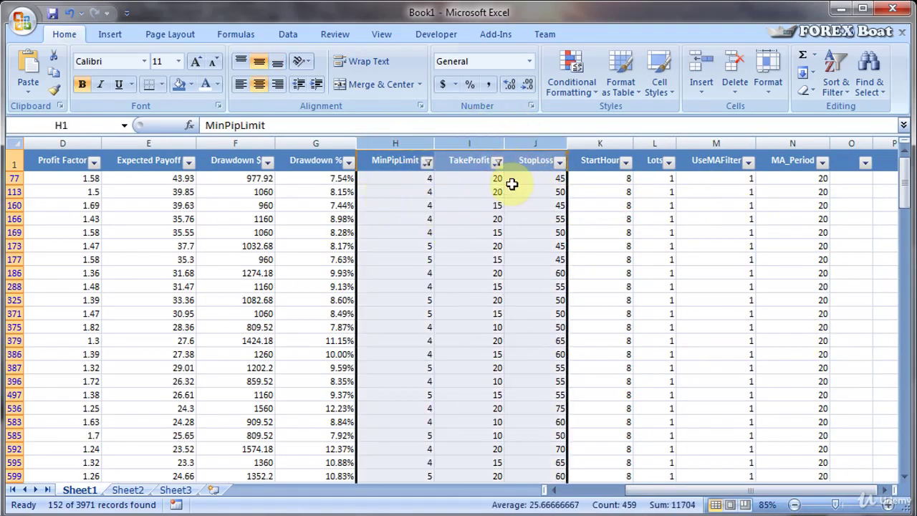
pyautogui.click(690, 408)
pyautogui.moveTo(738, 491); pyautogui.dragTo(549, 488)
pyautogui.click(415, 287)
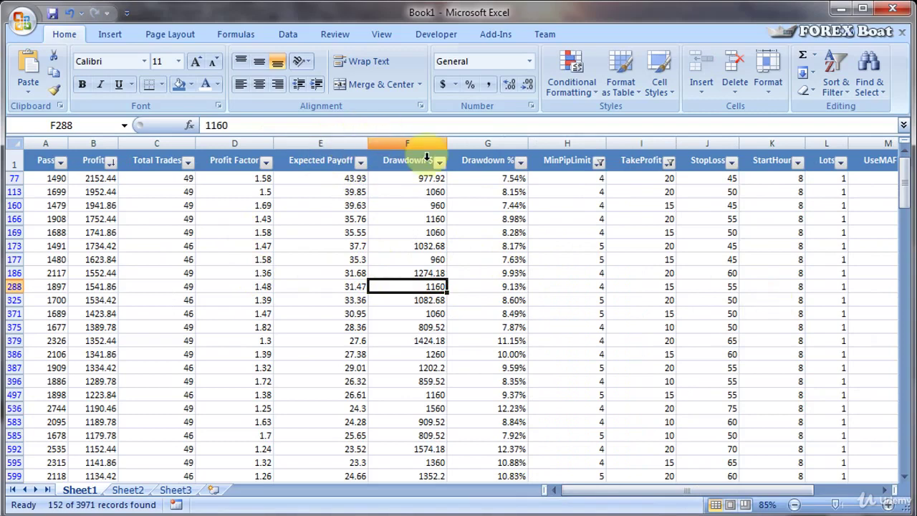
# Apply a Green-Yellow-Red colour scale to Profit Factor column D and scroll to review the shading
pyautogui.click(254, 143)
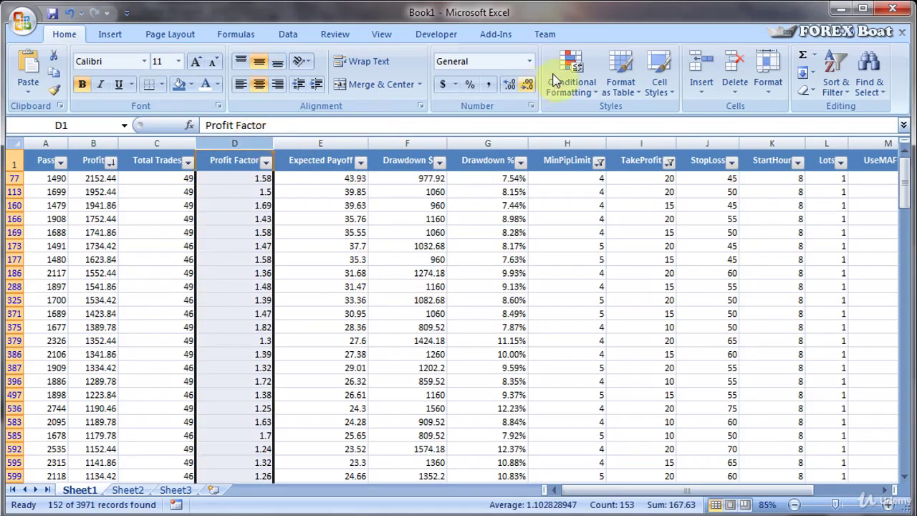
pyautogui.click(582, 67)
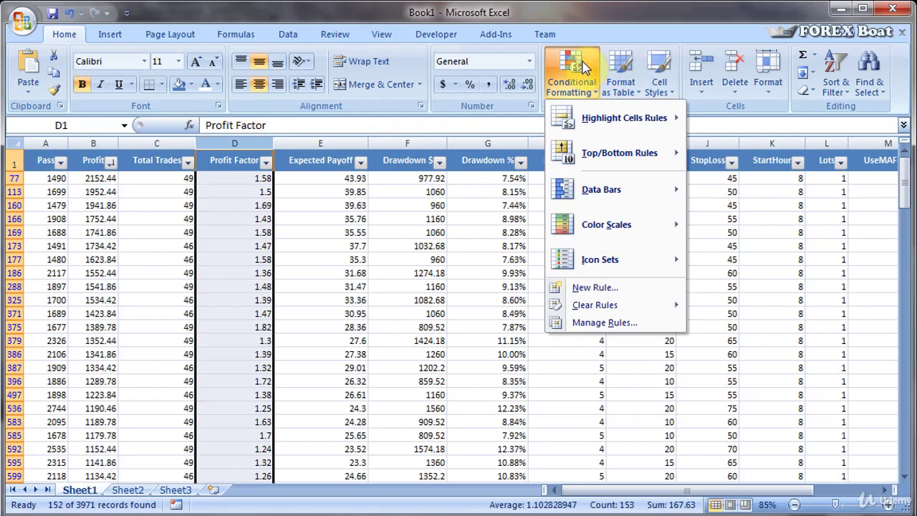
pyautogui.moveTo(621, 224)
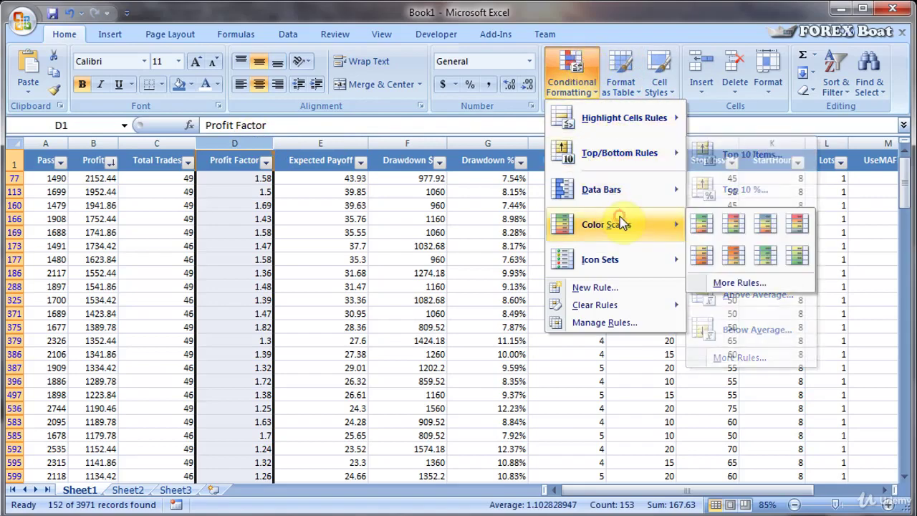
pyautogui.click(704, 228)
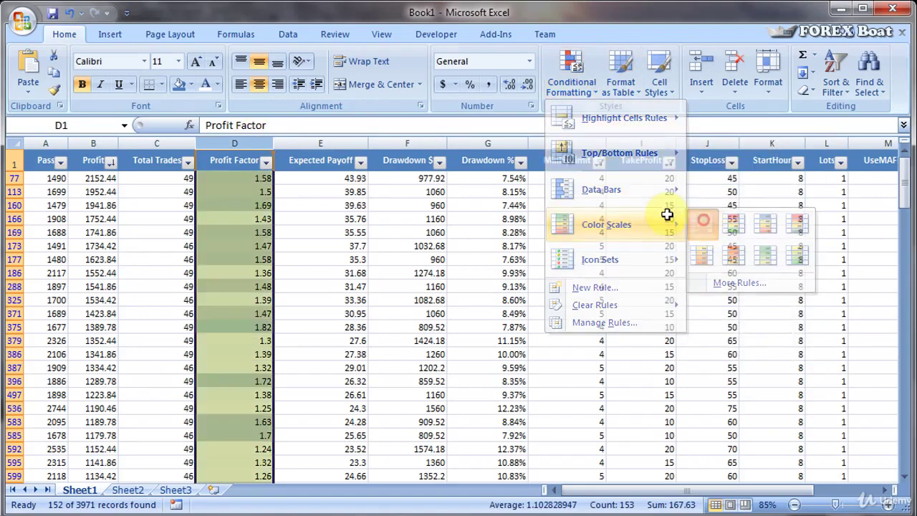
pyautogui.click(391, 270)
pyautogui.click(246, 227)
pyautogui.scroll(-9, 339, 240)
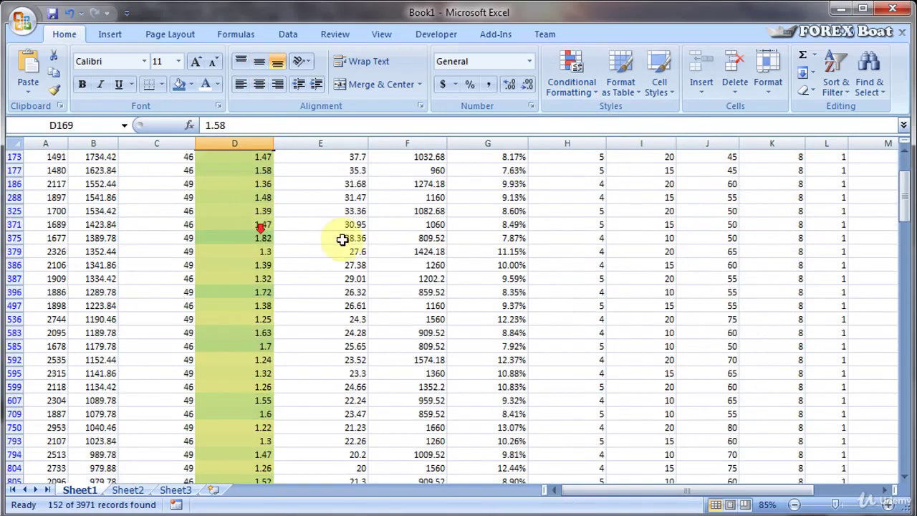
pyautogui.scroll(-15, 336, 271)
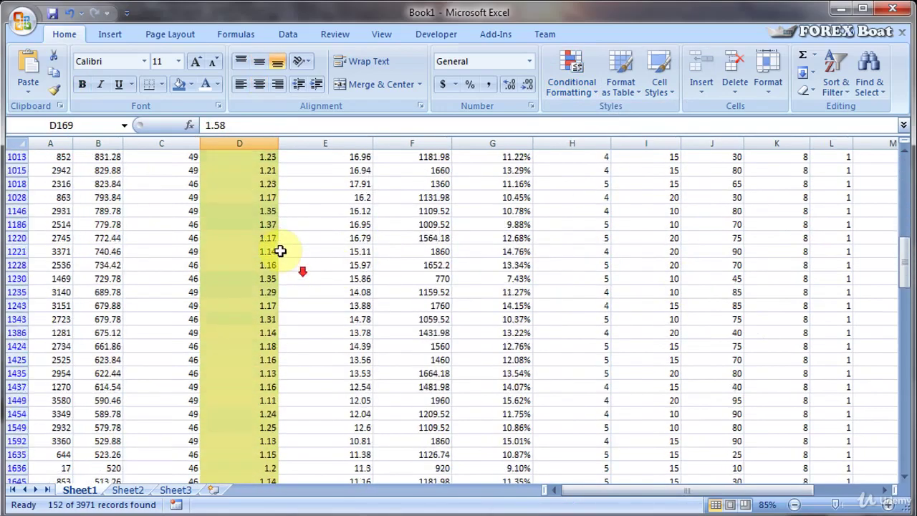
pyautogui.scroll(-5, 226, 283)
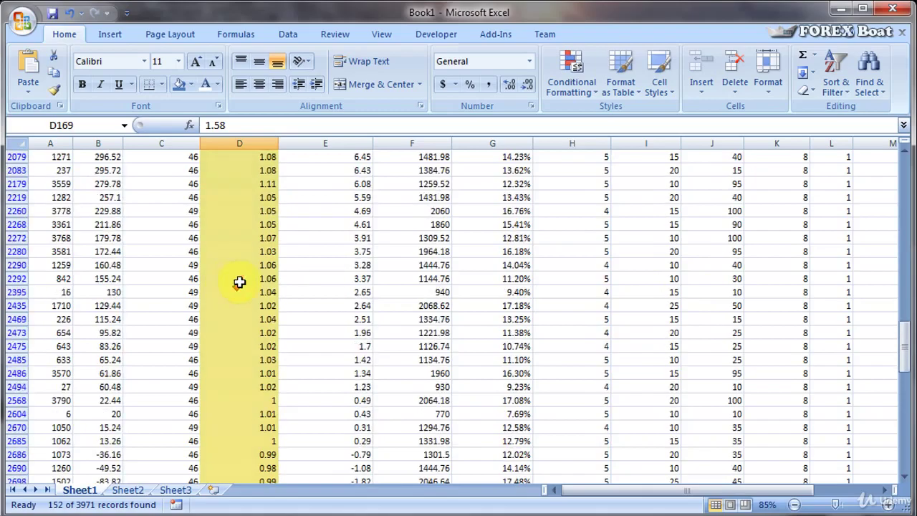
pyautogui.moveTo(905, 336); pyautogui.dragTo(910, 473)
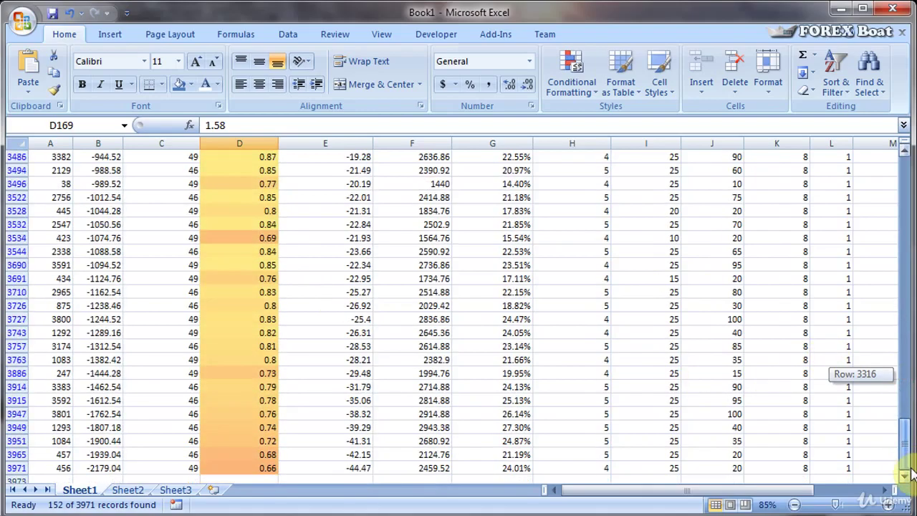
pyautogui.moveTo(912, 440); pyautogui.dragTo(889, 166)
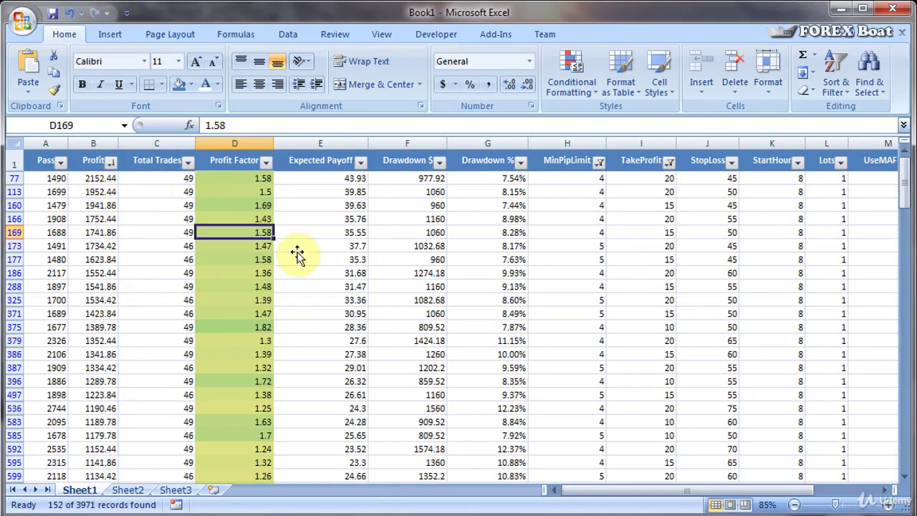
# Clear the MinPipLimit filter so 836 of 3971 records show
pyautogui.click(187, 162)
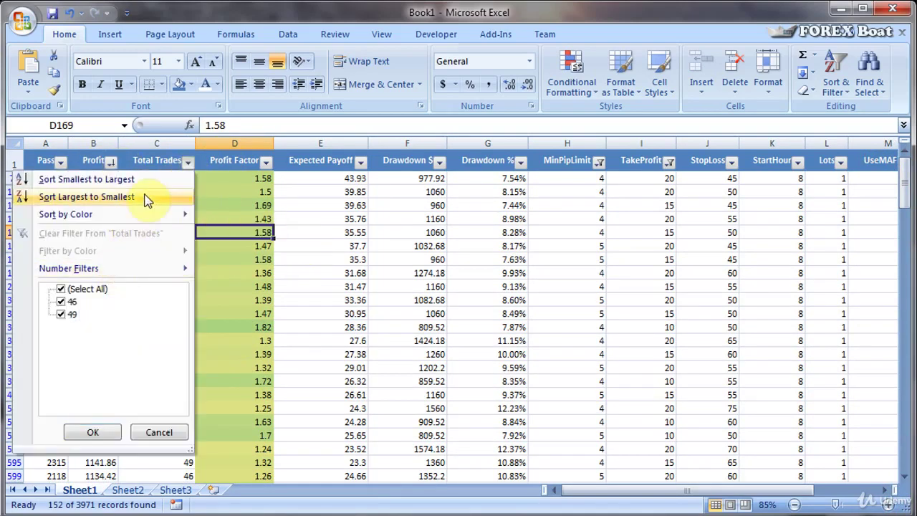
pyautogui.click(270, 163)
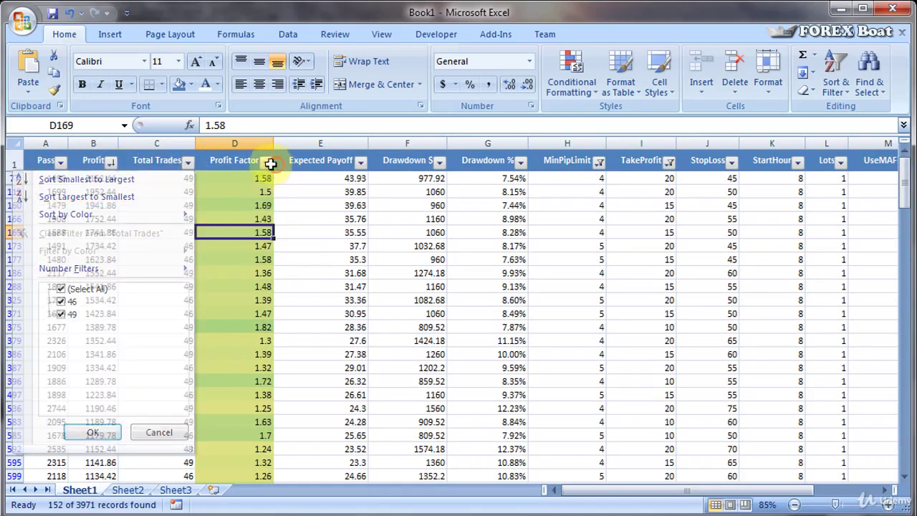
pyautogui.click(600, 163)
pyautogui.click(473, 289)
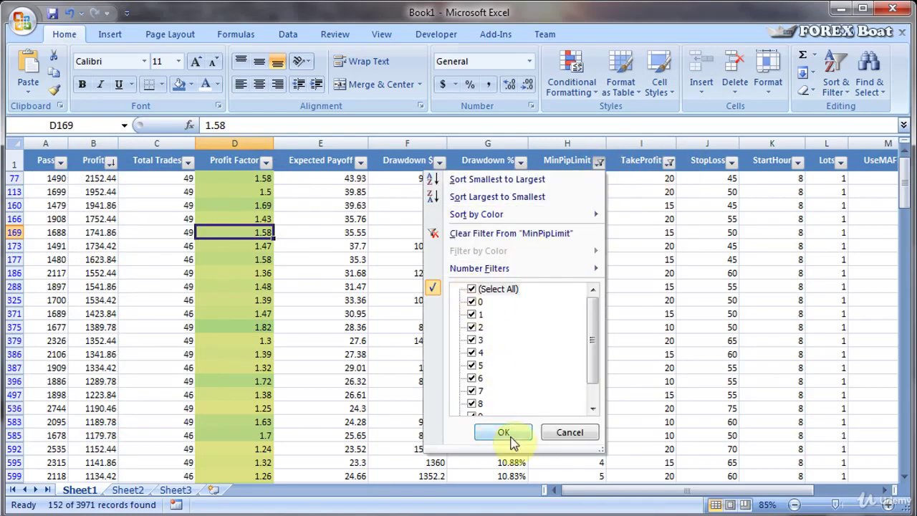
pyautogui.click(505, 433)
# Sort Total Trades largest to smallest, then select column C for conditional formatting
pyautogui.click(188, 161)
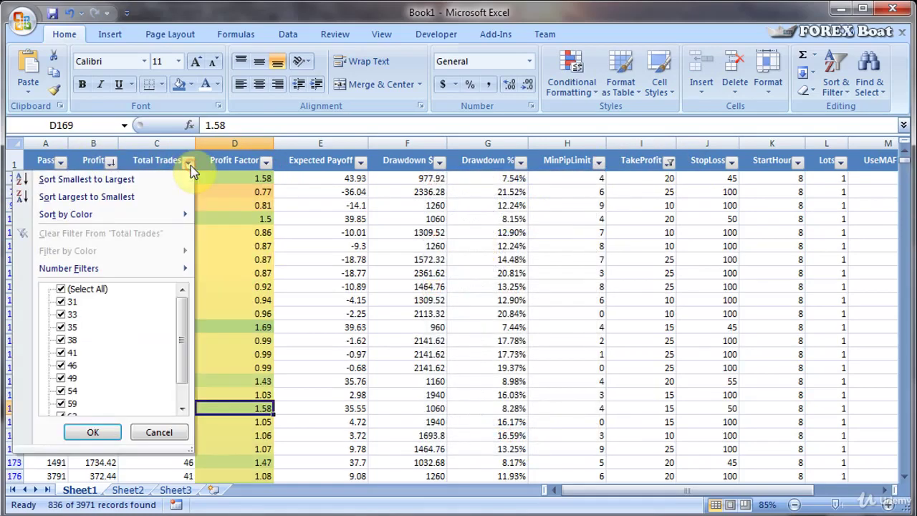
pyautogui.click(133, 198)
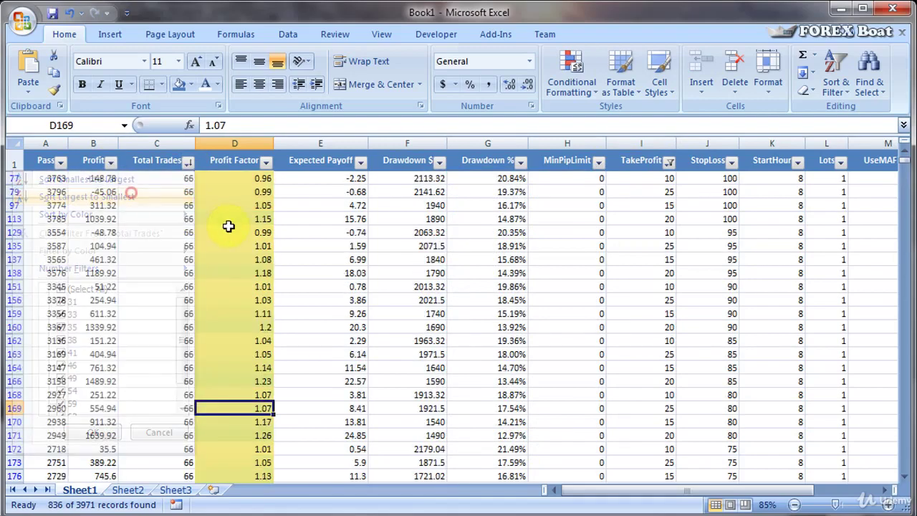
pyautogui.click(181, 192)
pyautogui.click(159, 144)
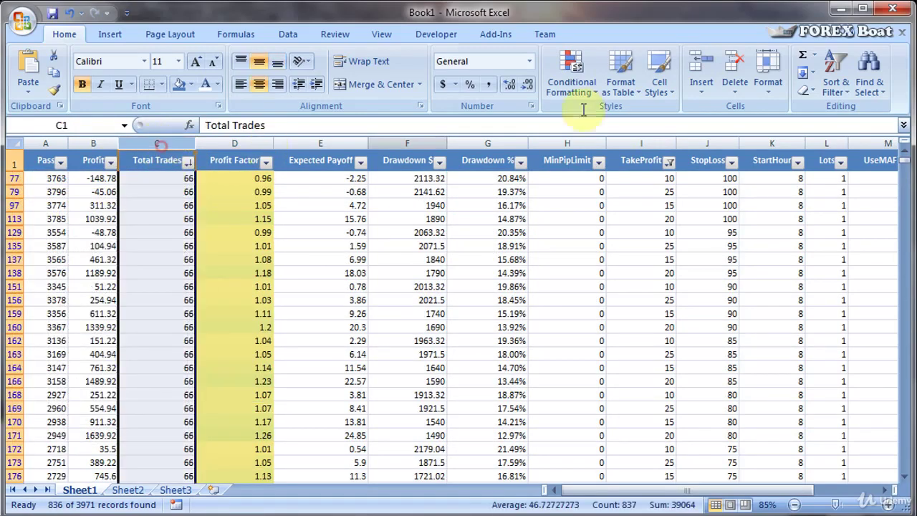
pyautogui.click(572, 72)
pyautogui.moveTo(631, 225)
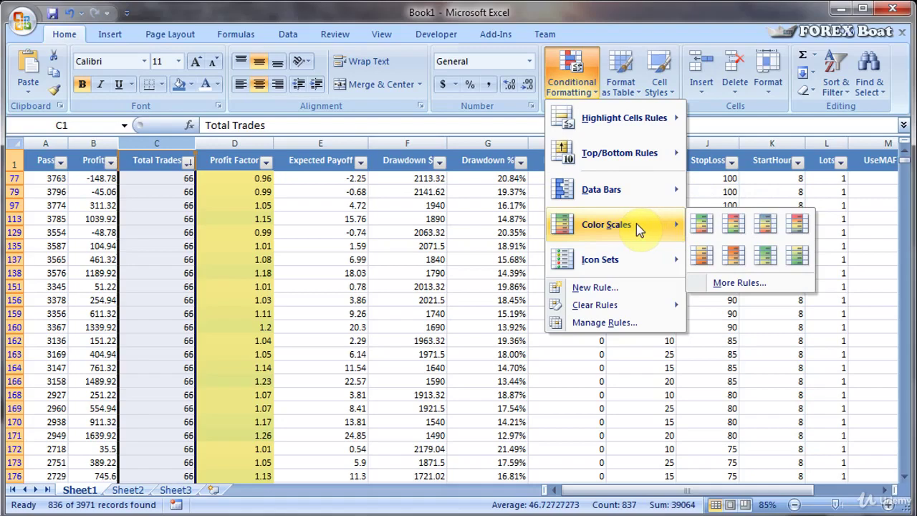
# Apply a Blue-White-Red colour scale to Total Trades, blue for 66 trades and red for 31
pyautogui.click(765, 226)
pyautogui.click(147, 256)
pyautogui.scroll(-7, 215, 286)
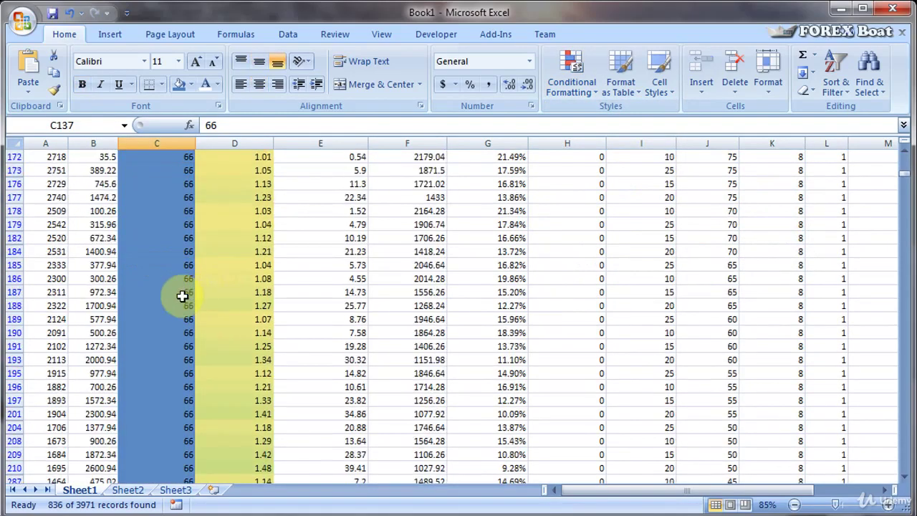
pyautogui.scroll(-20, 183, 296)
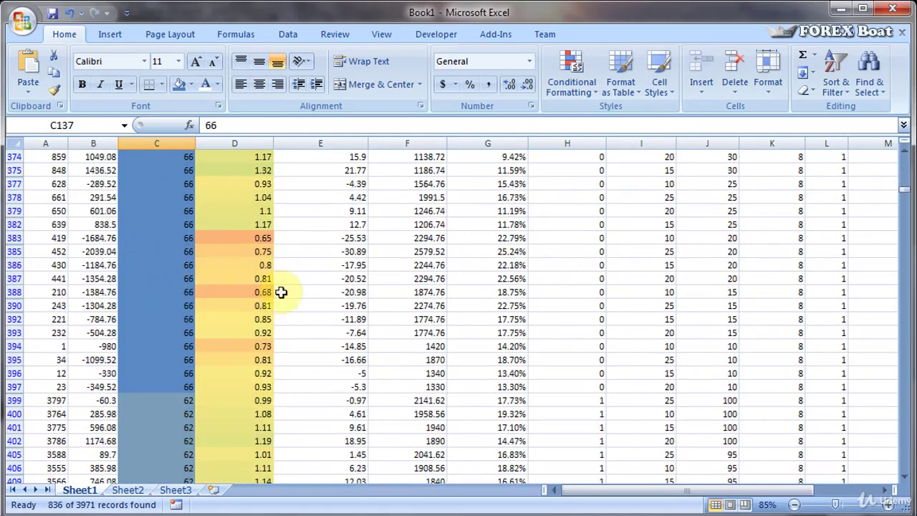
pyautogui.scroll(-20, 231, 247)
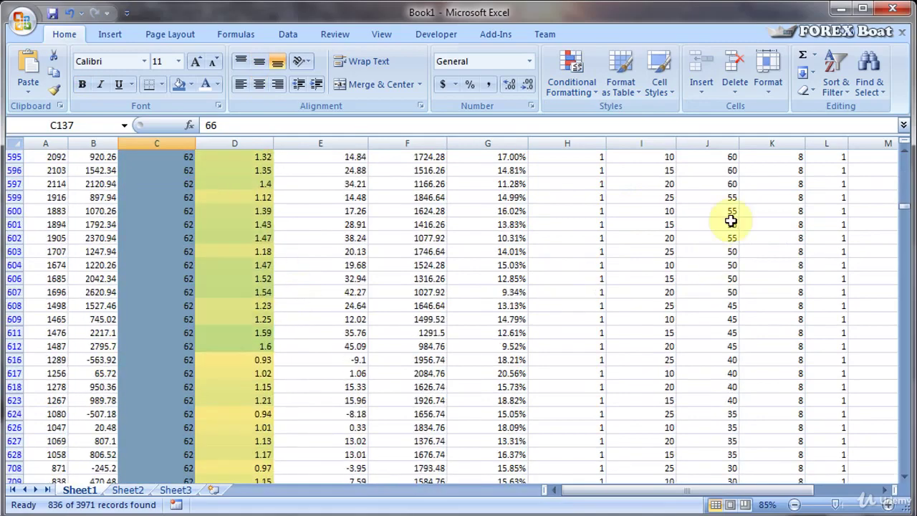
pyautogui.scroll(20, 265, 332)
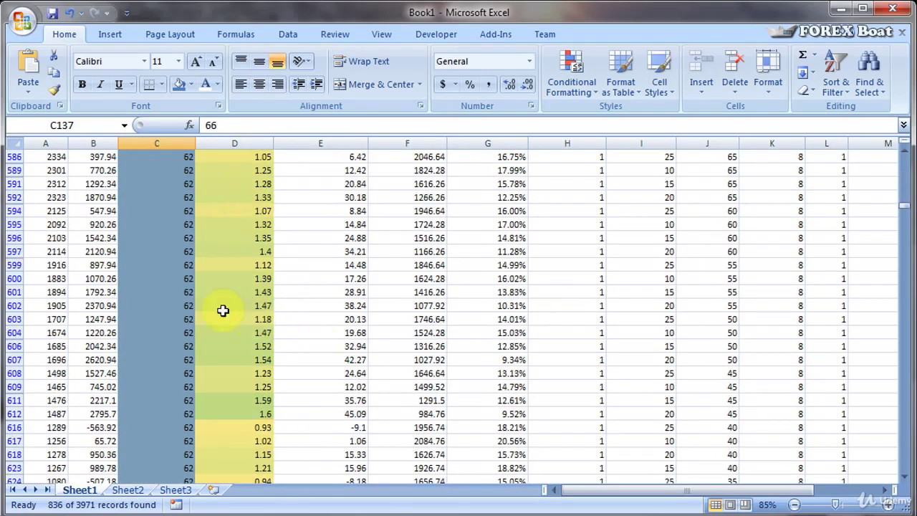
pyautogui.moveTo(904, 211); pyautogui.dragTo(905, 374)
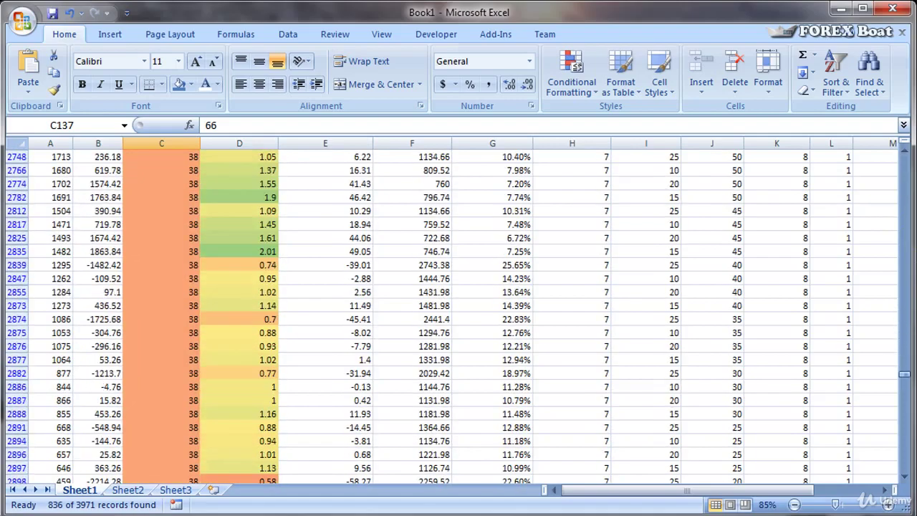
pyautogui.scroll(1, 214, 318)
pyautogui.scroll(3, 194, 329)
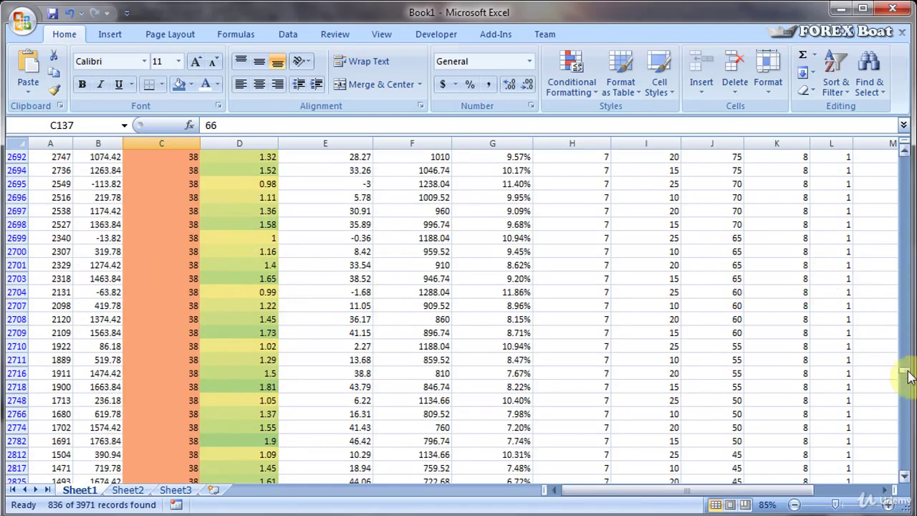
pyautogui.moveTo(906, 371); pyautogui.dragTo(907, 465)
pyautogui.scroll(2, 134, 277)
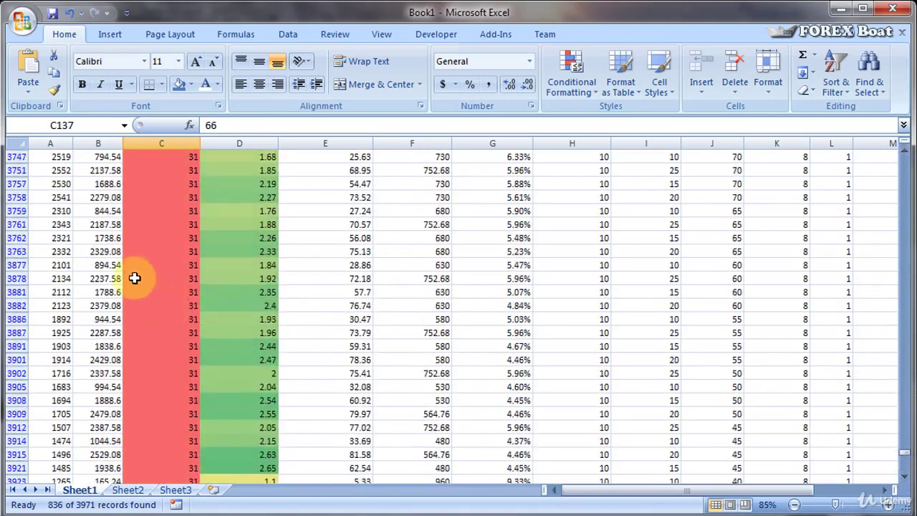
pyautogui.scroll(-2, 250, 286)
# Inspect Profit Factor values such as 2.04 and 2.65 against the colour shading
pyautogui.moveTo(242, 197); pyautogui.dragTo(266, 198)
pyautogui.scroll(3, 268, 231)
pyautogui.scroll(2, 268, 231)
pyautogui.click(266, 225)
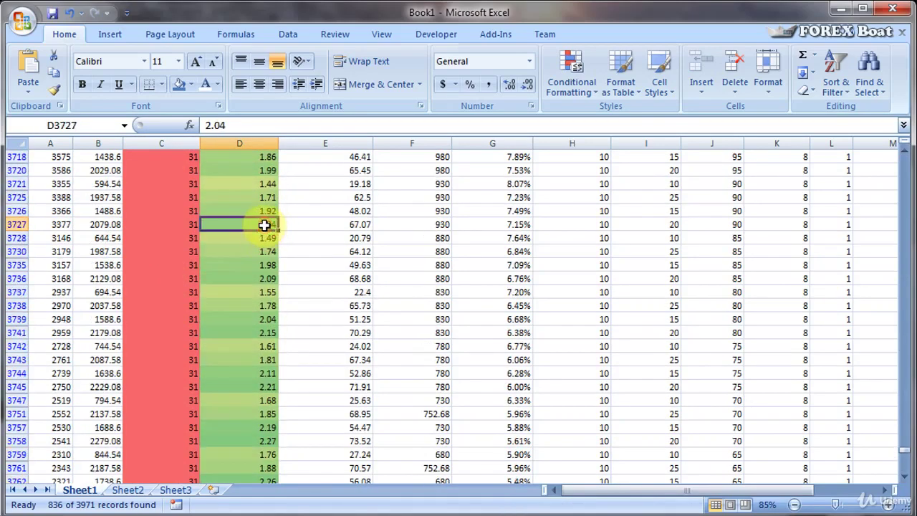
pyautogui.scroll(-8, 242, 262)
pyautogui.click(256, 237)
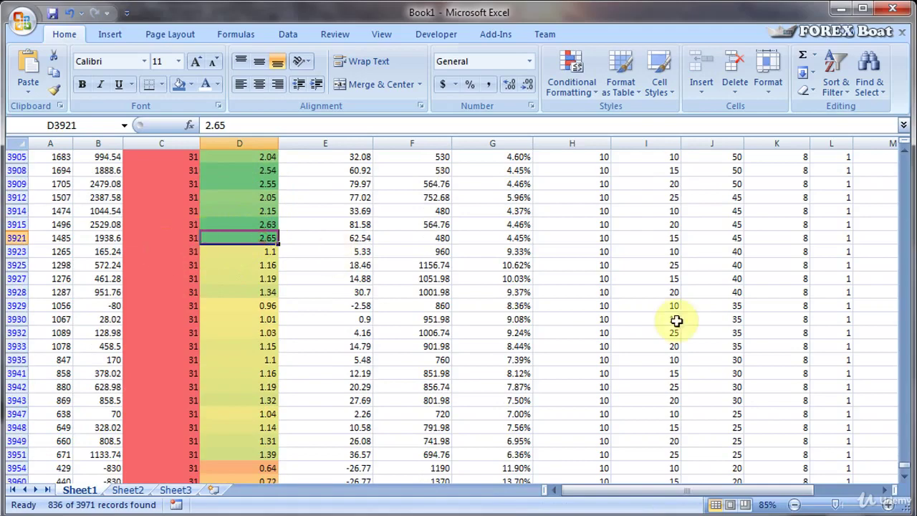
pyautogui.moveTo(905, 463); pyautogui.dragTo(905, 165)
pyautogui.click(339, 215)
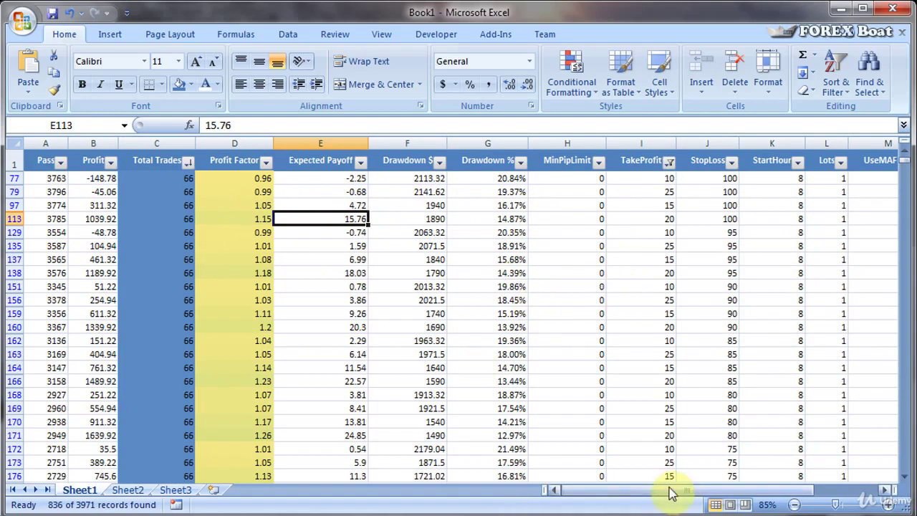
pyautogui.moveTo(673, 490); pyautogui.dragTo(702, 493)
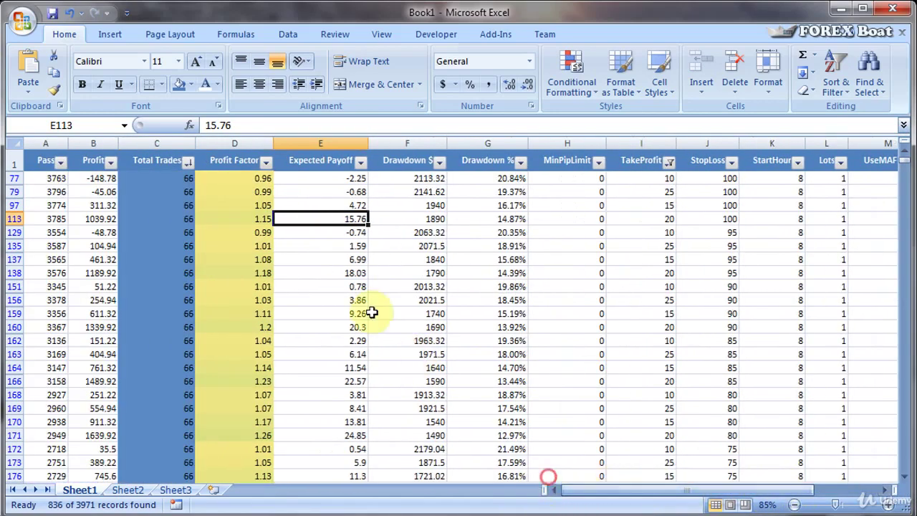
pyautogui.click(362, 299)
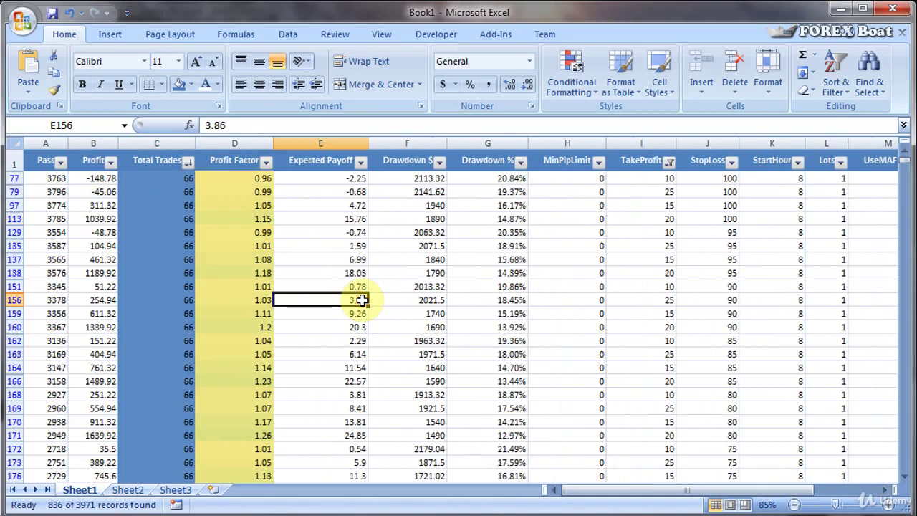